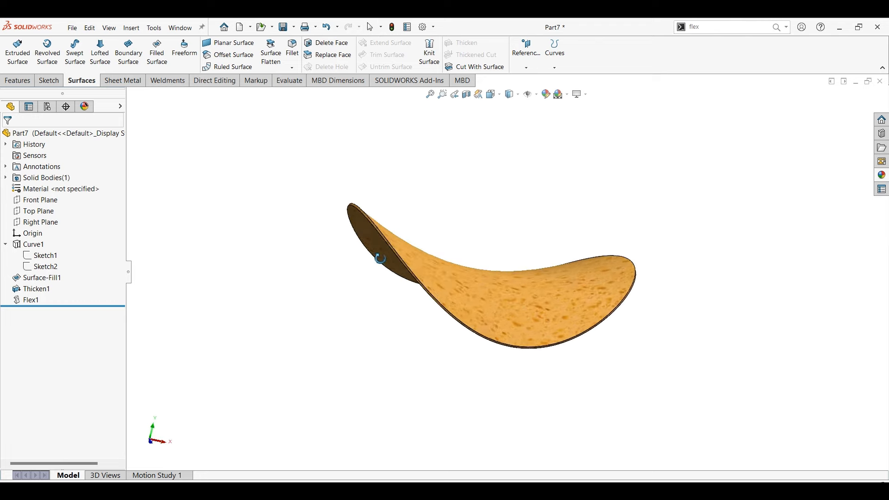
- Create a new part and sketch an ellipse centred on the origin on the Top Plane, with radii of about 64 and 33 mm
left_click(72, 27)
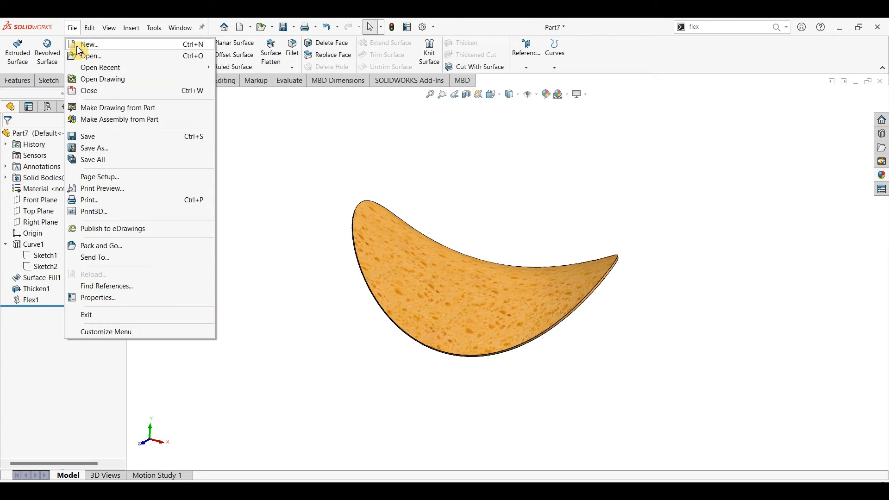
left_click(79, 46)
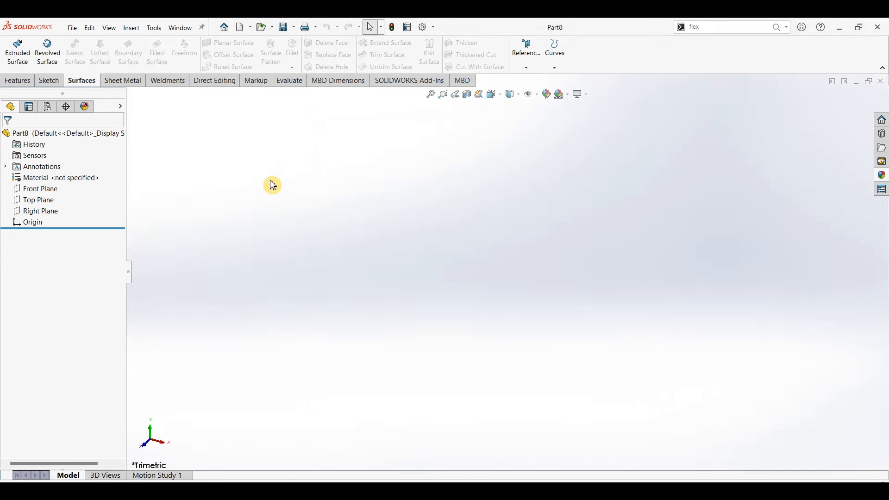
left_click(66, 203)
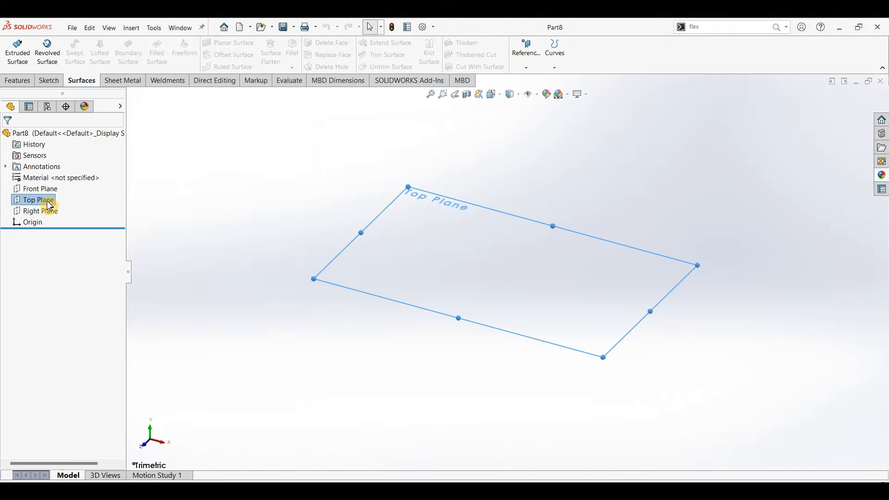
left_click(52, 82)
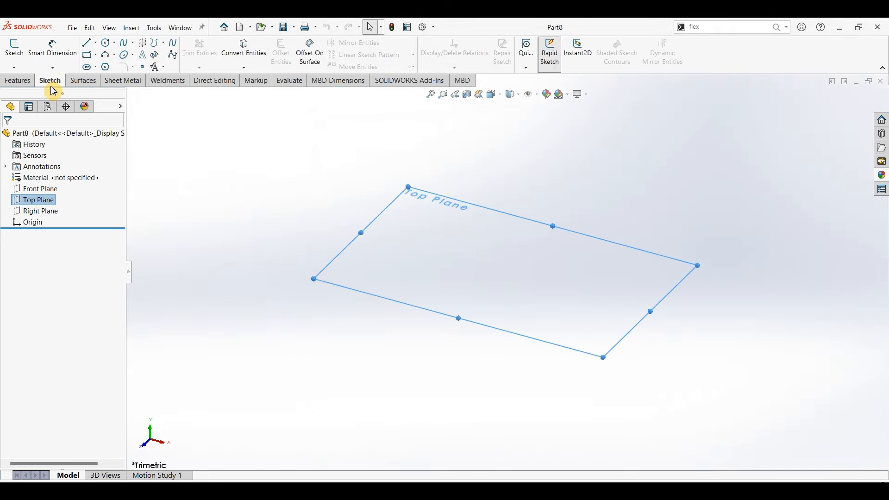
left_click(131, 63)
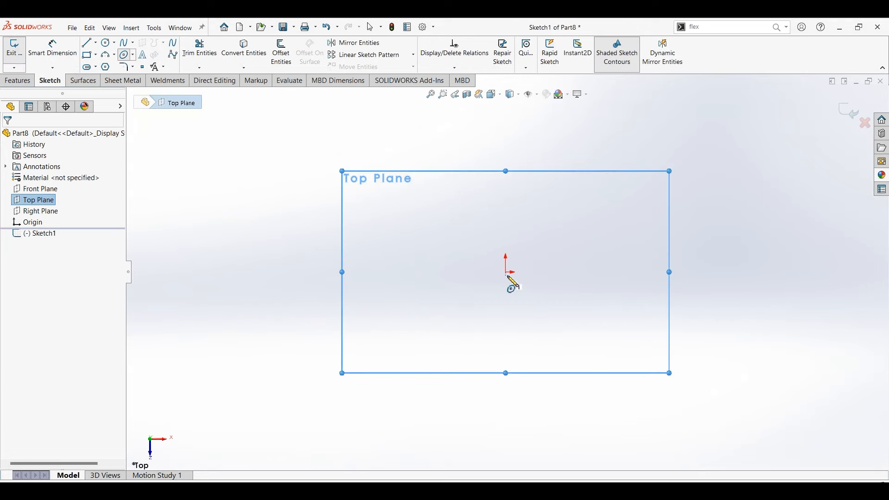
left_click(506, 272)
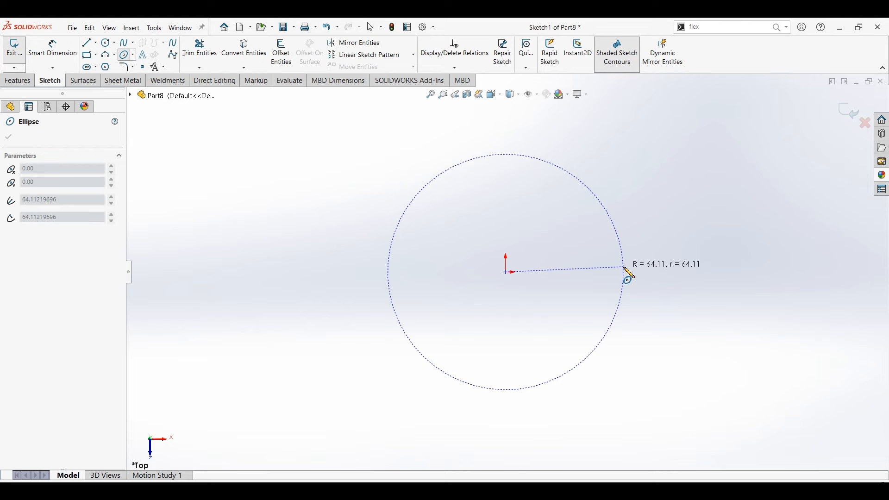
left_click(628, 274)
left_click(578, 331)
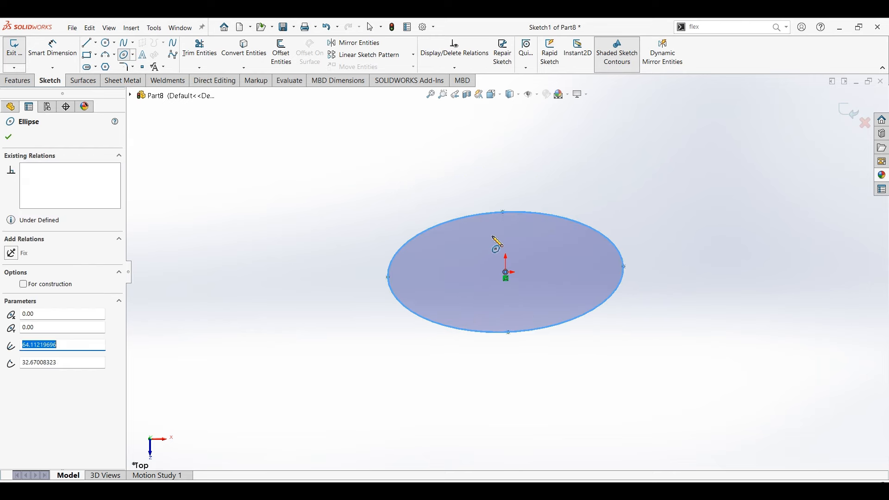
key("Escape")
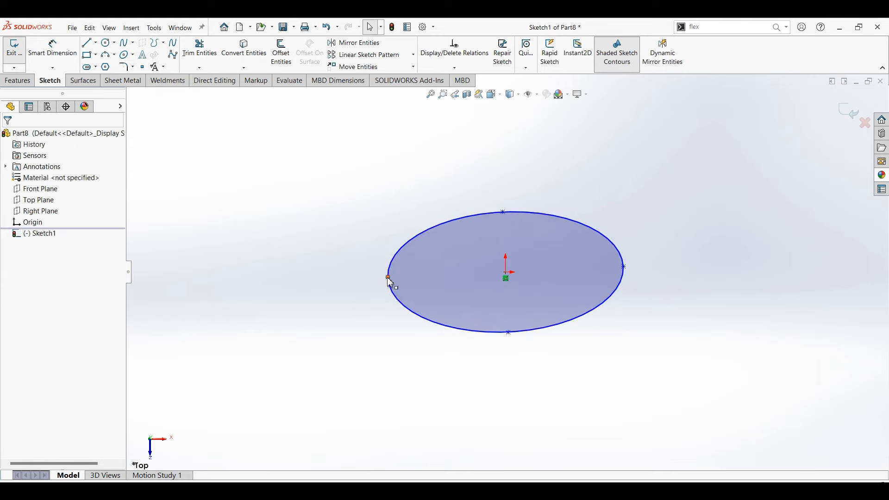
- Add a horizontal relation between the ellipse's left point, the origin and its right point to level the major axis
left_click(389, 279)
left_click(507, 273, "ctrl")
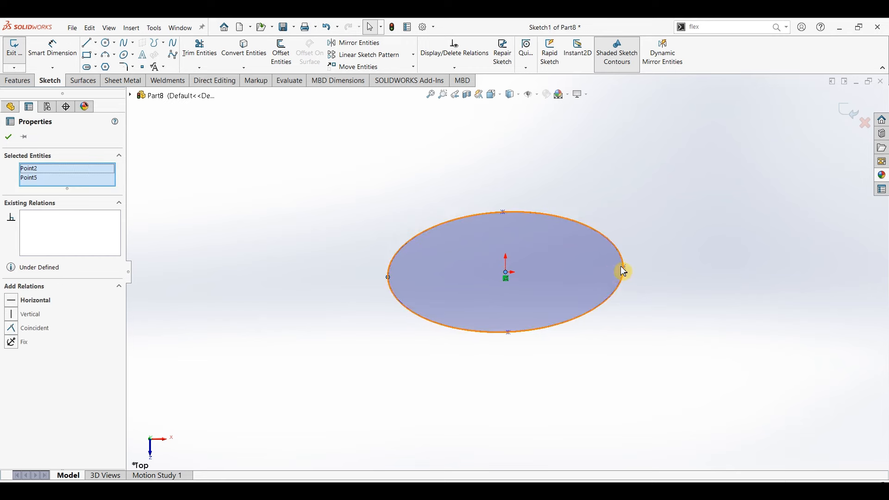
left_click(624, 268, "ctrl")
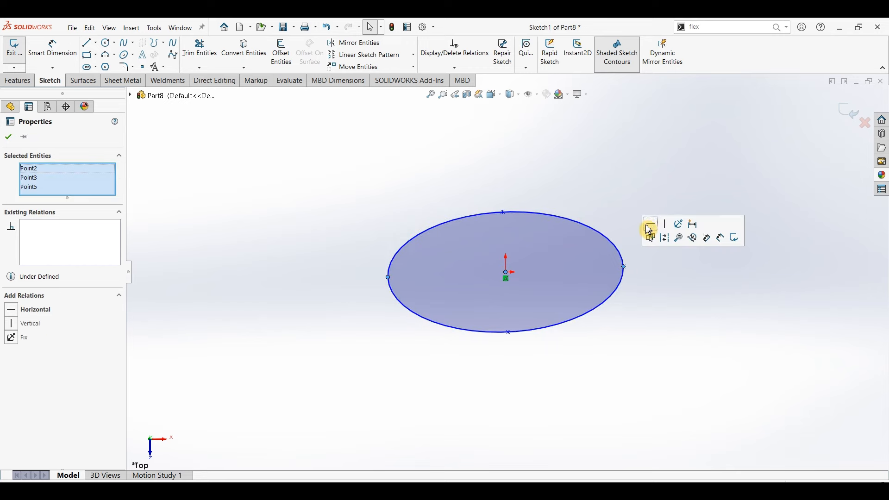
left_click(650, 229)
left_click(269, 109)
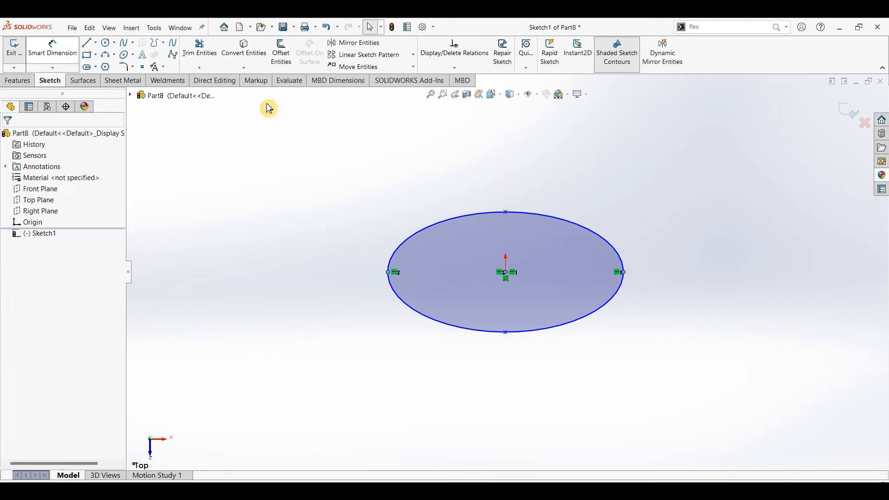
- Dimension the ellipse's height between its top and bottom points as 380 mm
left_click(507, 333)
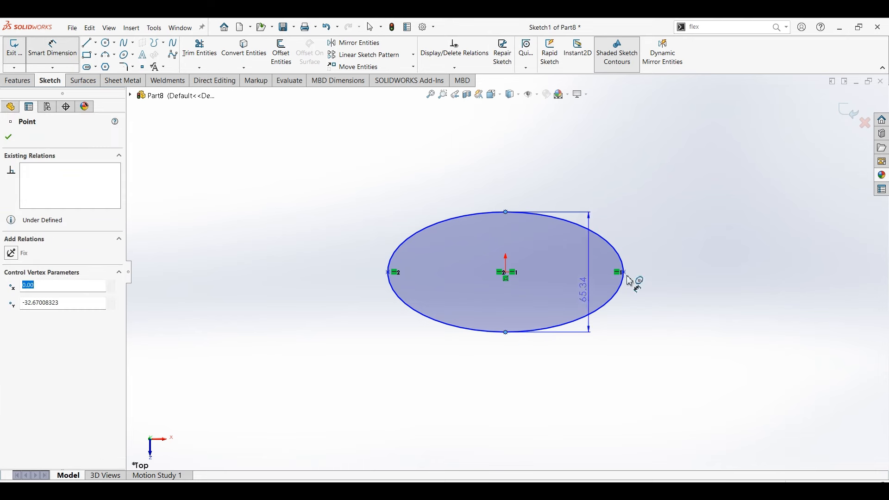
left_click(685, 277)
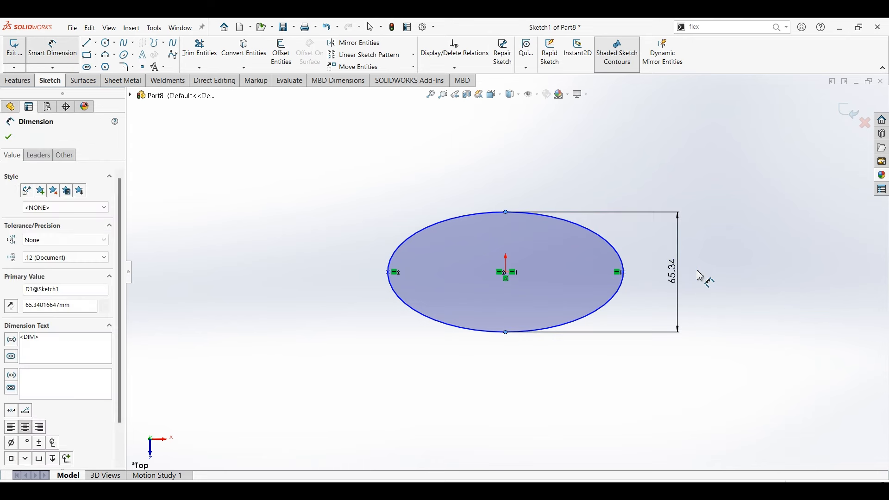
type("380")
key("Return")
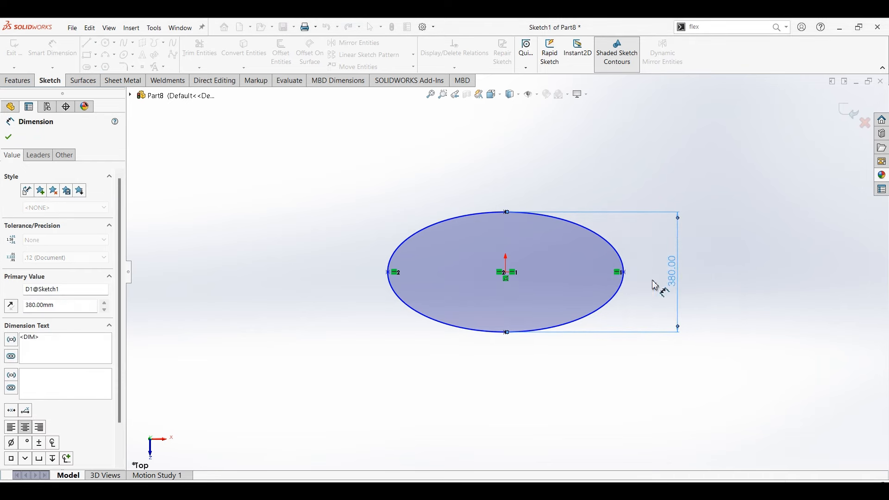
- Dimension the ellipse's width between its left and right points as 500 mm and close the sketch
left_click(388, 272)
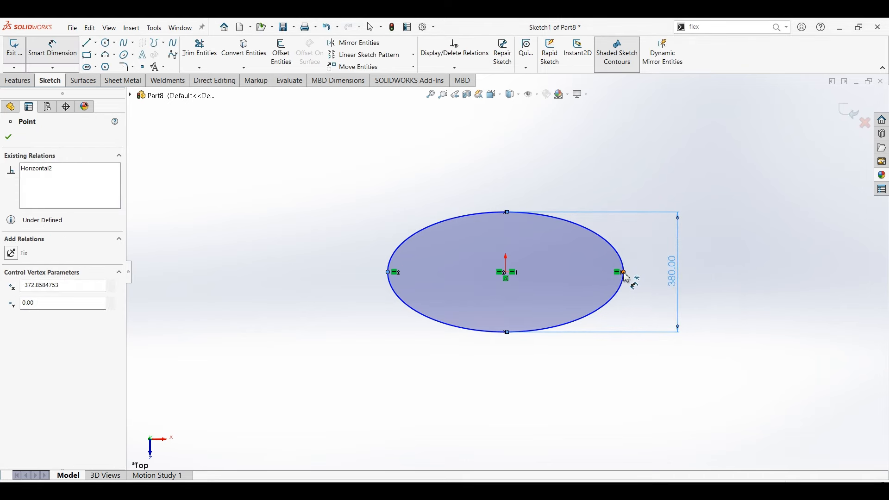
left_click(625, 273)
left_click(532, 388)
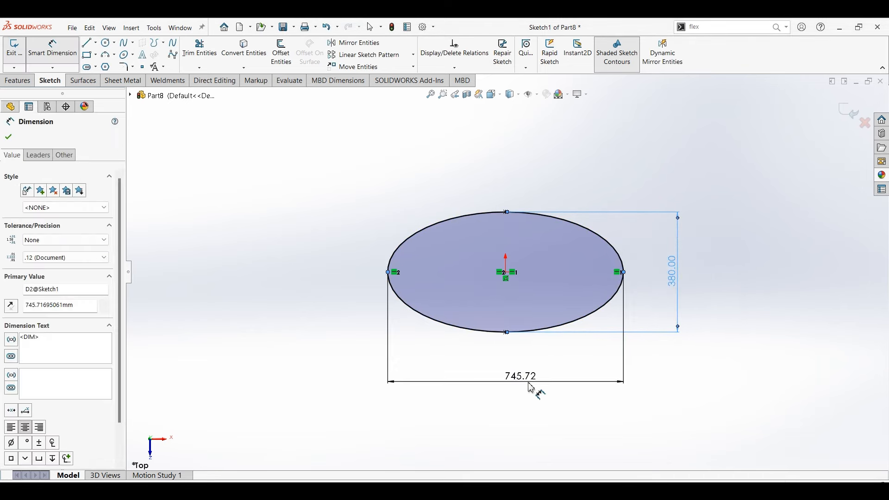
type("500")
key("Return")
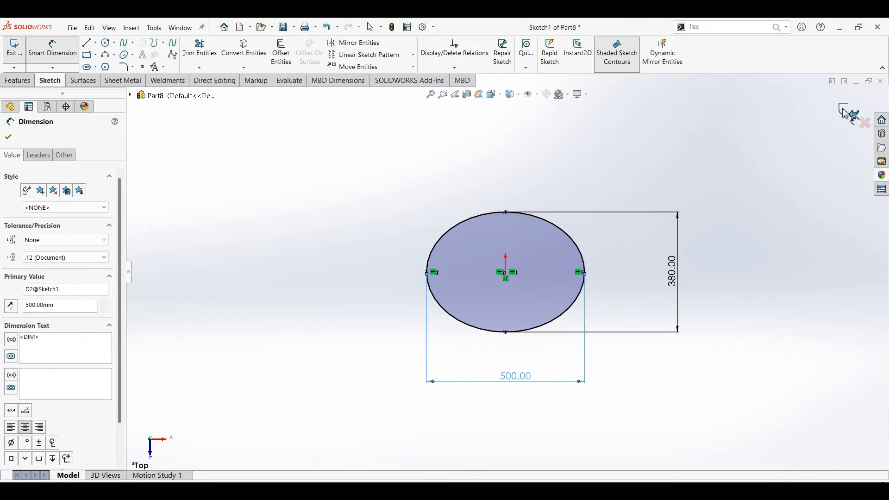
left_click(758, 331)
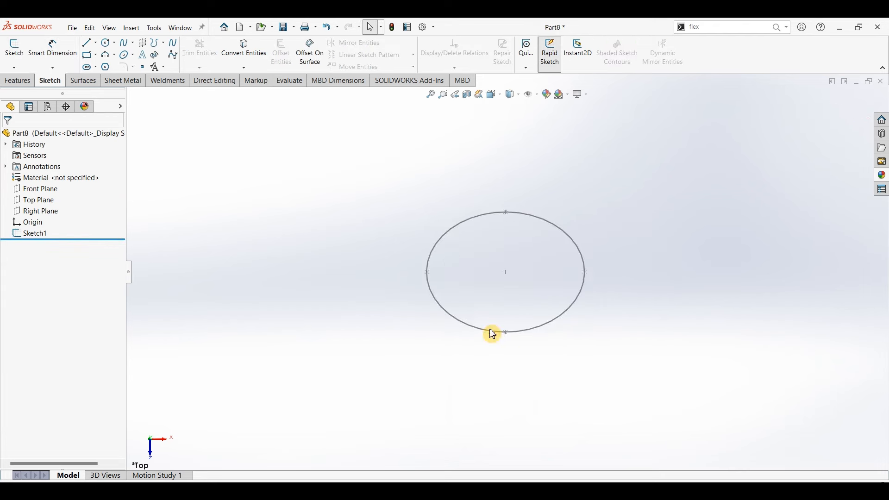
- On the Front Plane, sketch two vertical construction lines beyond the ellipse's ends, about 212 mm long on the left and 178 mm on the right
middle_click_drag(288, 270, 207, 193)
left_click(43, 190)
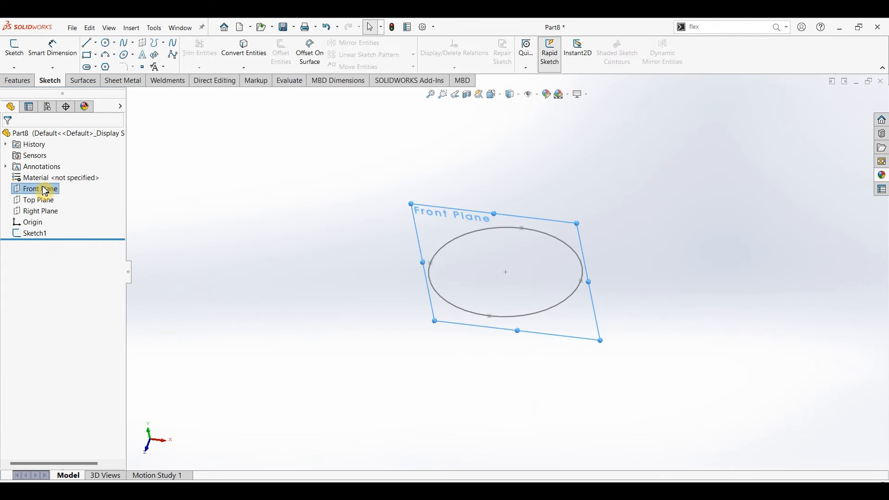
left_click(18, 55)
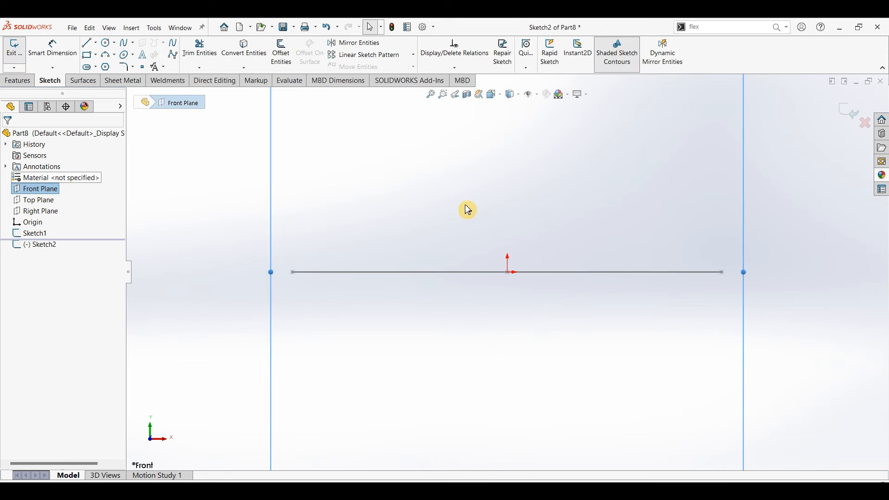
left_click(95, 42)
left_click(111, 66)
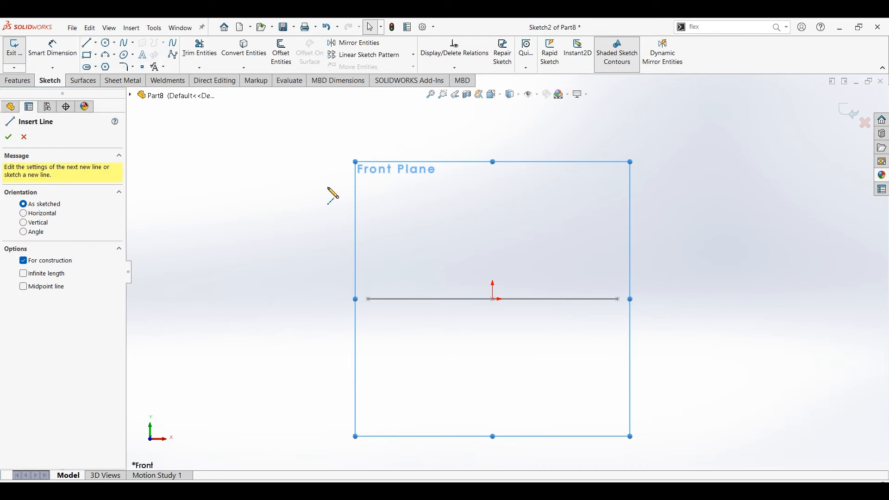
left_click(335, 186)
left_click(335, 292)
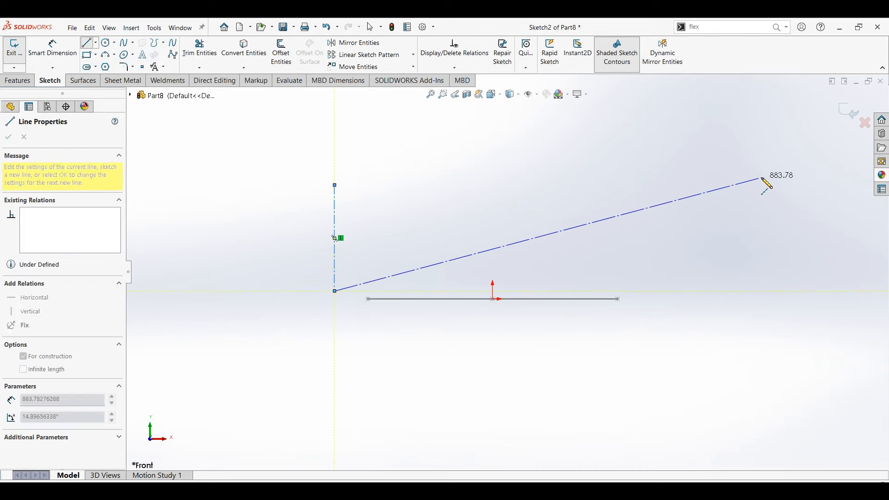
key("Escape")
left_click(672, 189)
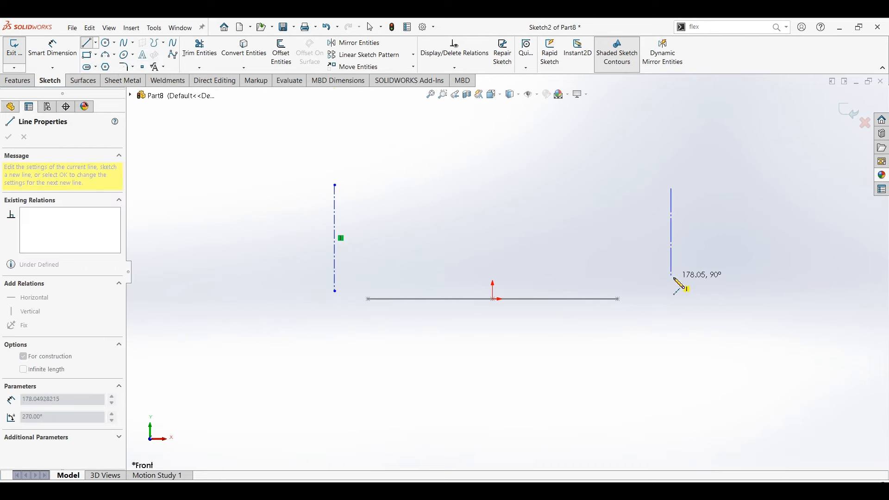
left_click(672, 277)
key("Escape")
mouse_move(379, 309)
middle_mouse_down()
mouse_move(368, 342)
mouse_move(373, 371)
middle_mouse_up()
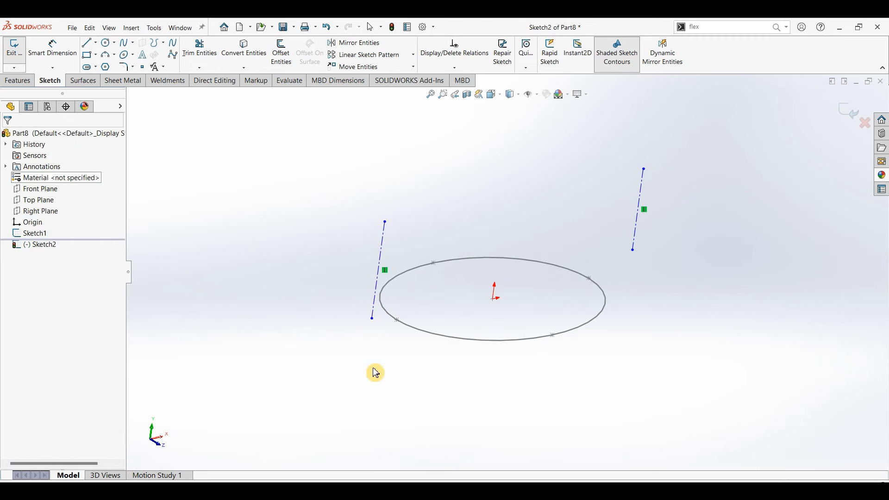
left_click(373, 320)
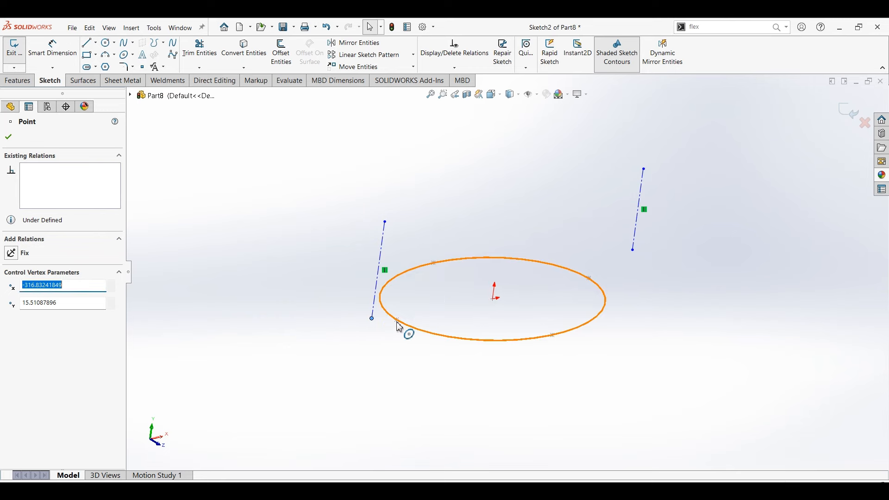
left_click(401, 327, "ctrl")
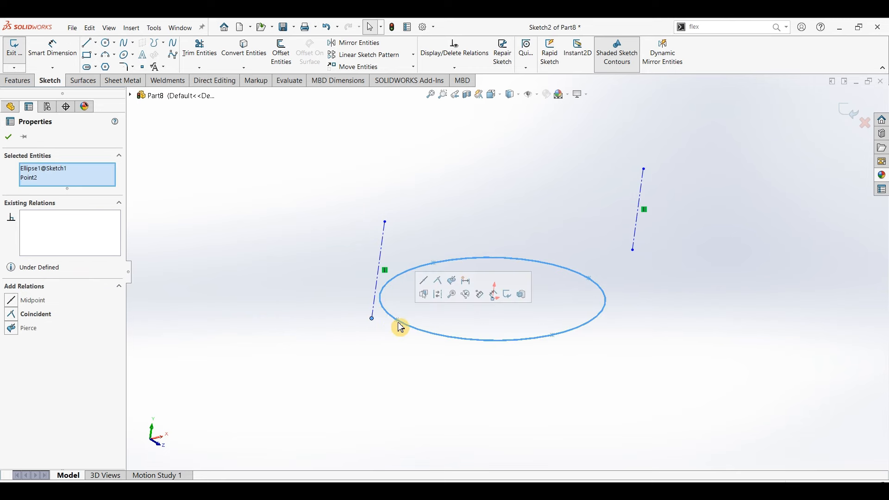
left_click(390, 347)
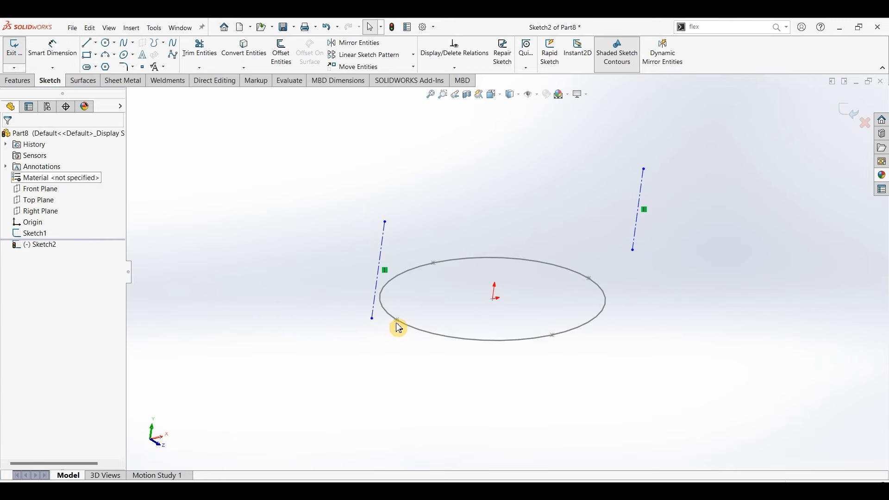
- Make the lower endpoint of the left construction line coincident with the ellipse's left point
left_click(377, 325)
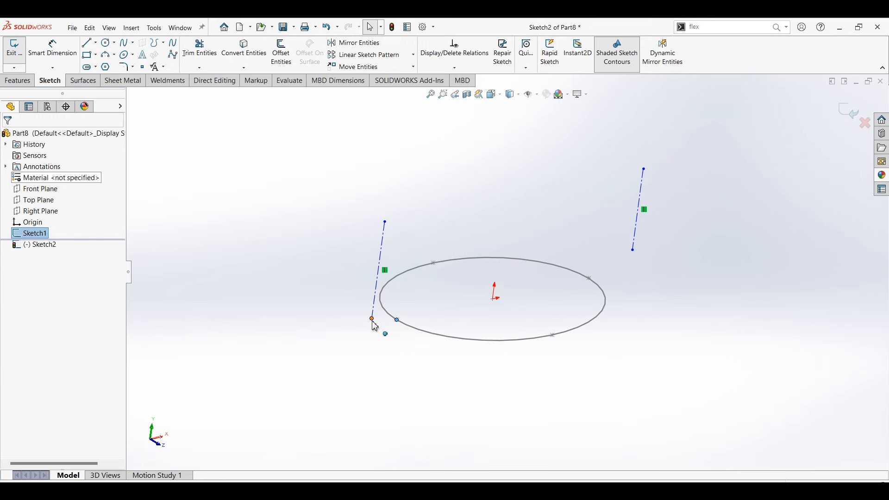
left_click(372, 320)
left_click(373, 324, "ctrl")
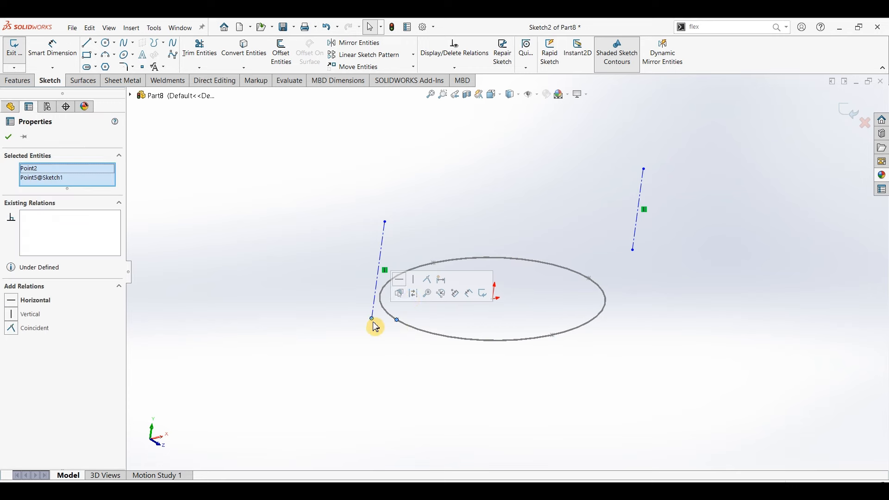
left_click(428, 288)
left_click(640, 267)
- Make the lower endpoint of the right construction line coincident with the ellipse's right point
left_click(634, 251)
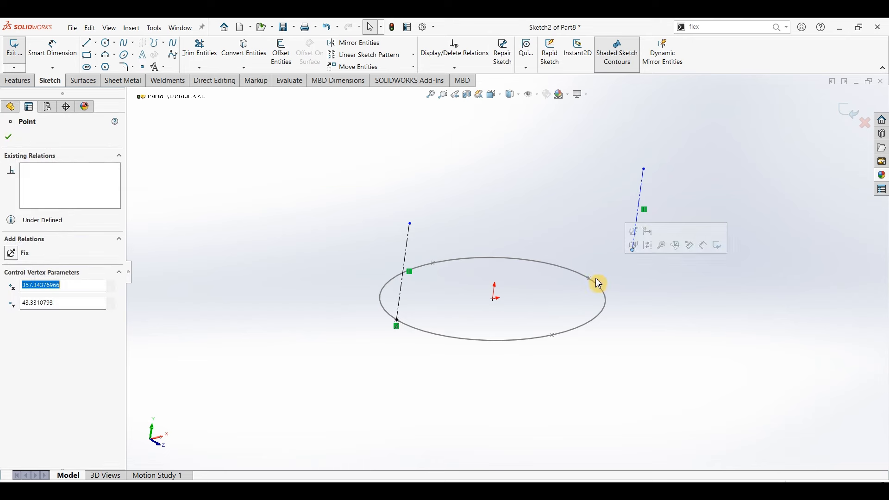
left_click(590, 279, "ctrl")
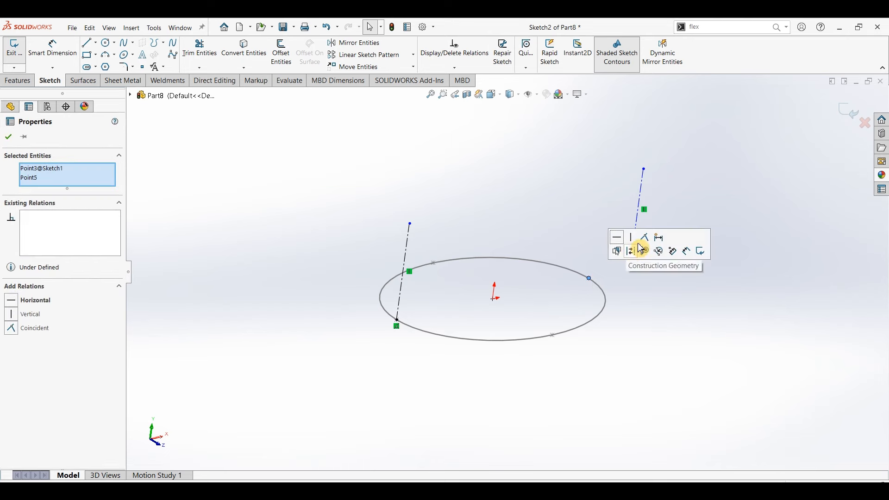
left_click(647, 239)
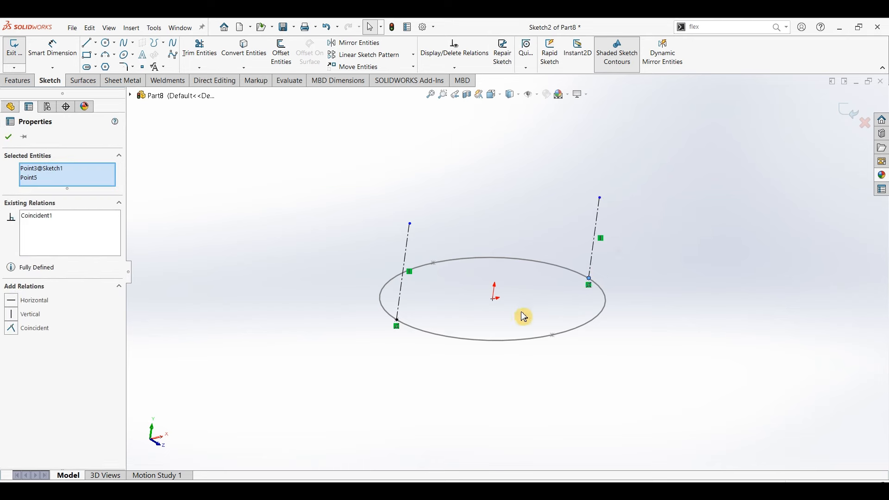
- Dimension the left construction line's length as 270 mm
key("ctrl+5")
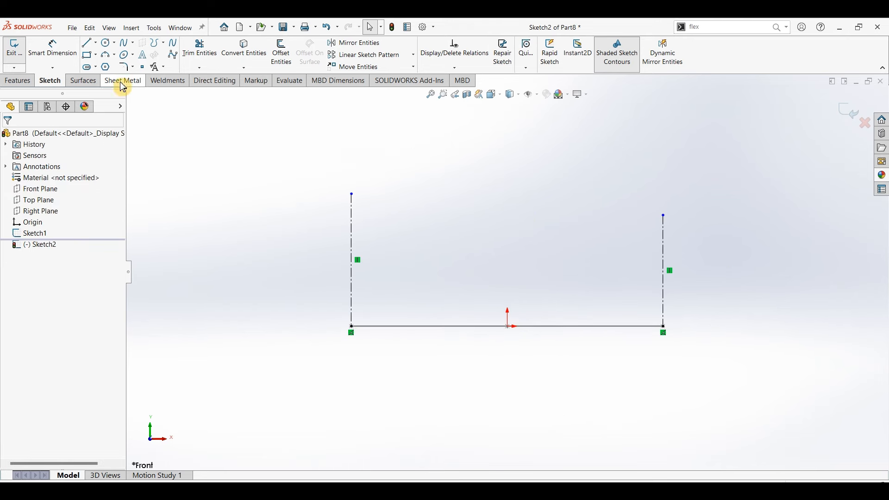
left_click(64, 53)
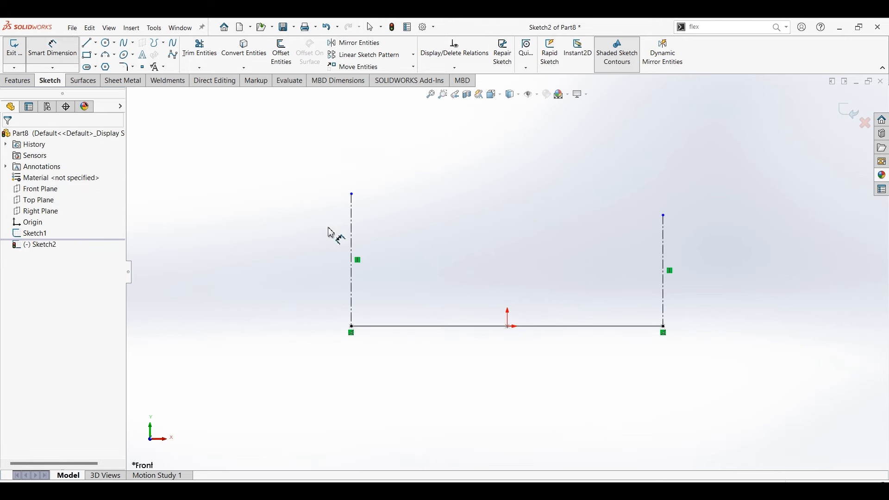
left_click(328, 256)
left_click(318, 256)
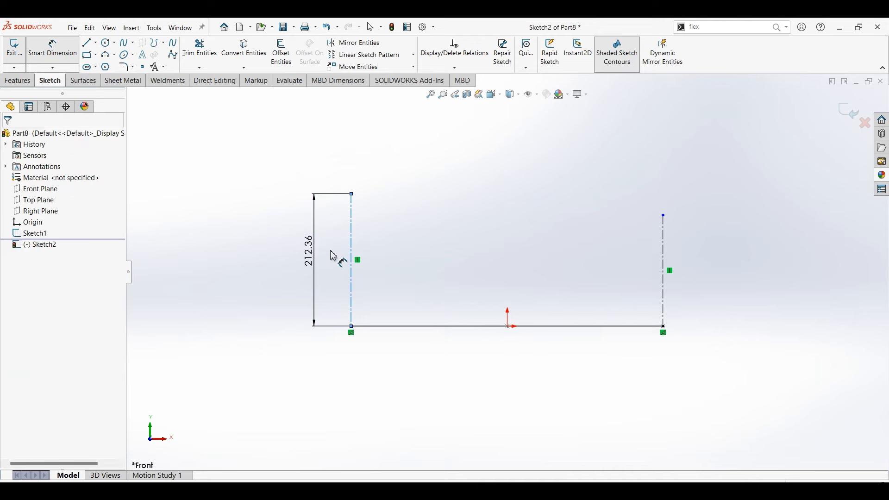
type("200")
key("Return")
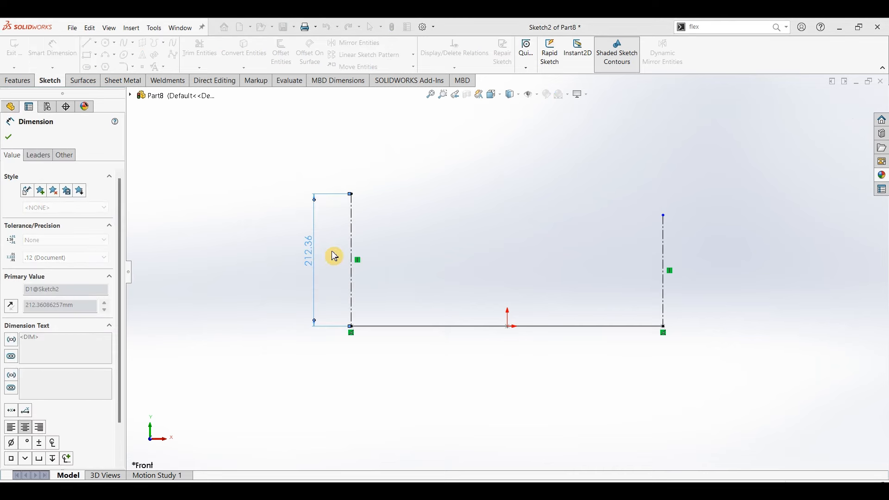
key("Escape")
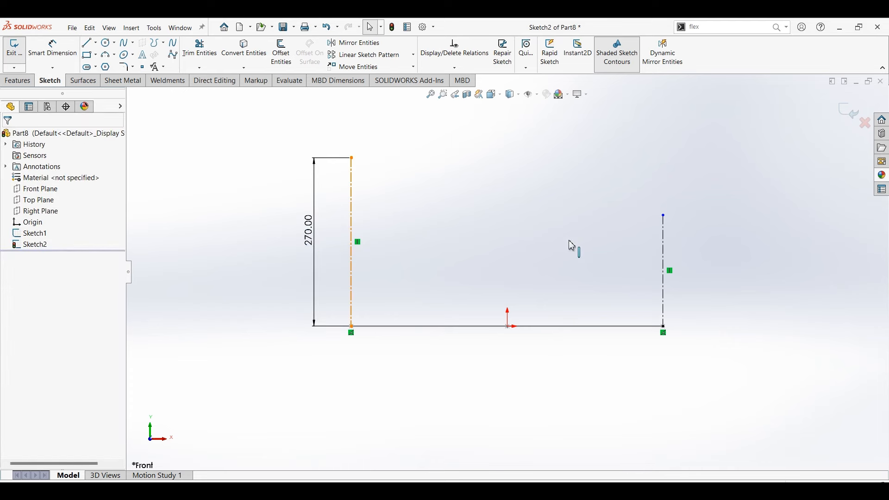
- Make the right construction line equal in length to the left construction line
left_click(662, 247)
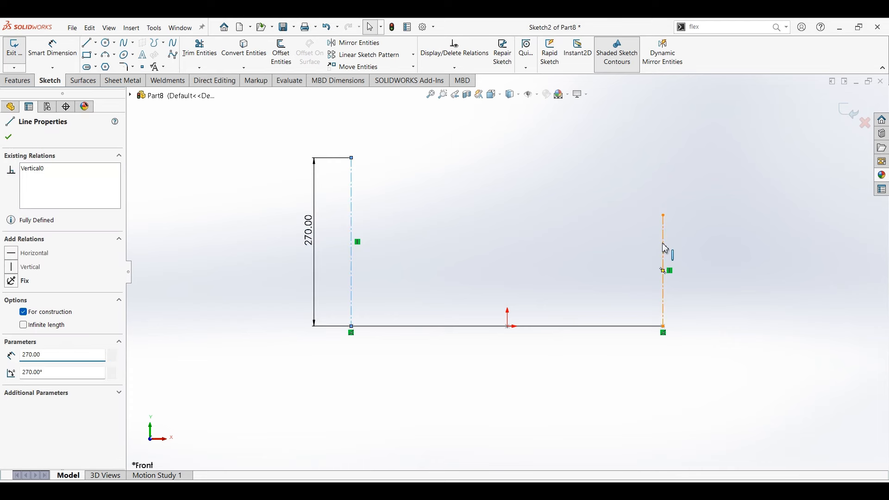
left_click(664, 247, "ctrl")
left_click(765, 204)
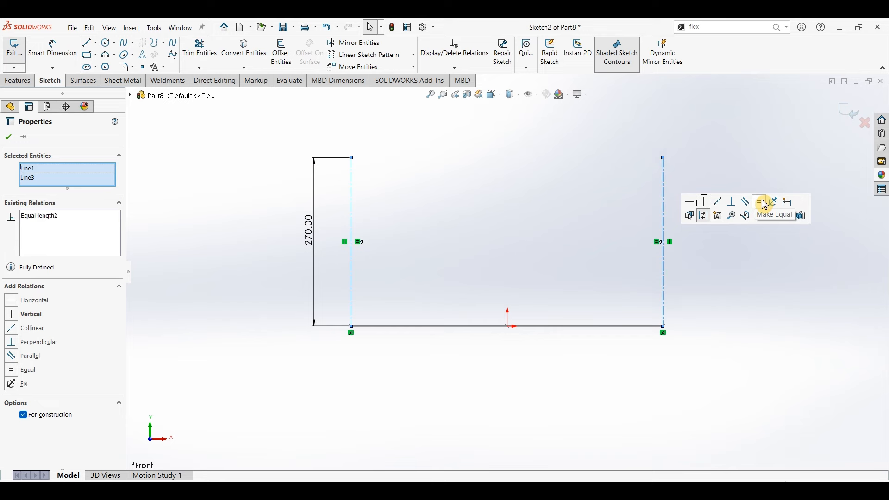
left_click(219, 259)
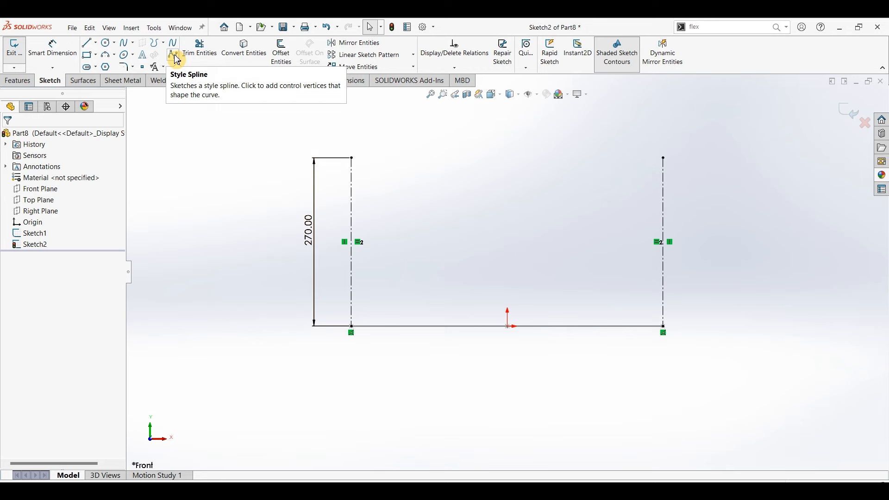
- Sketch a Bezier style spline from the left construction line's upper endpoint, with a control vertex at the origin, to the right line's upper endpoint
left_click(707, 25)
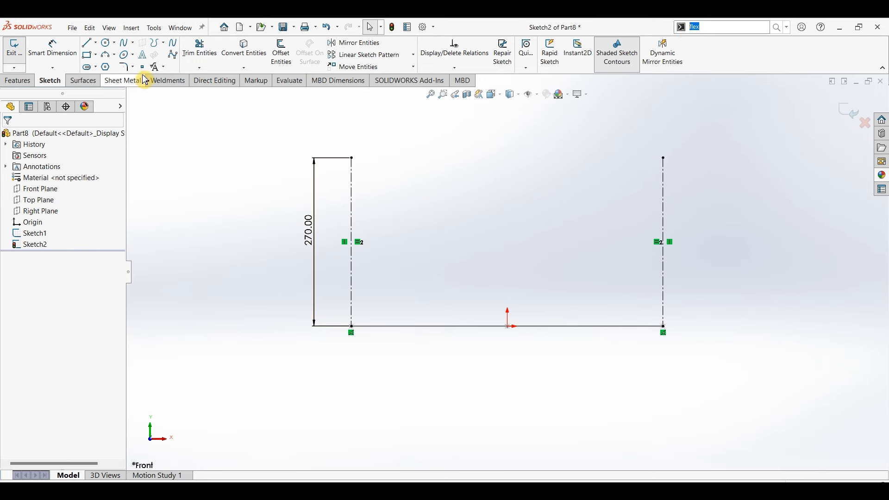
left_click(172, 55)
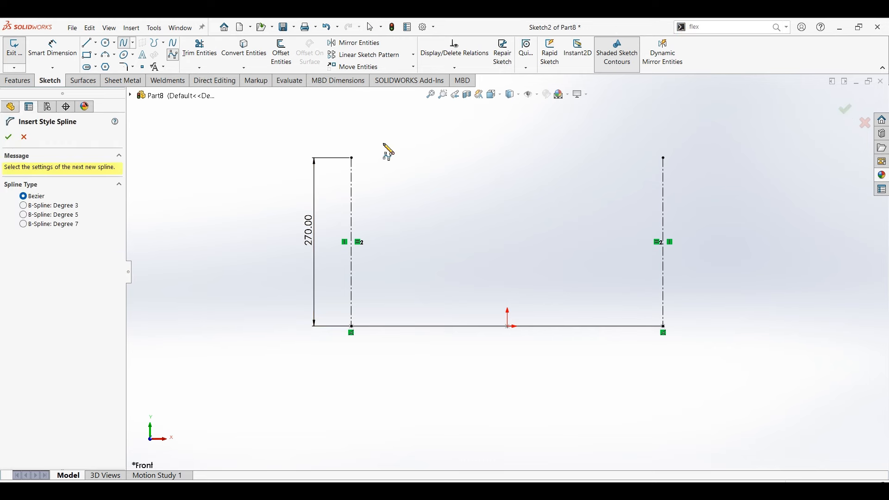
left_click(353, 159)
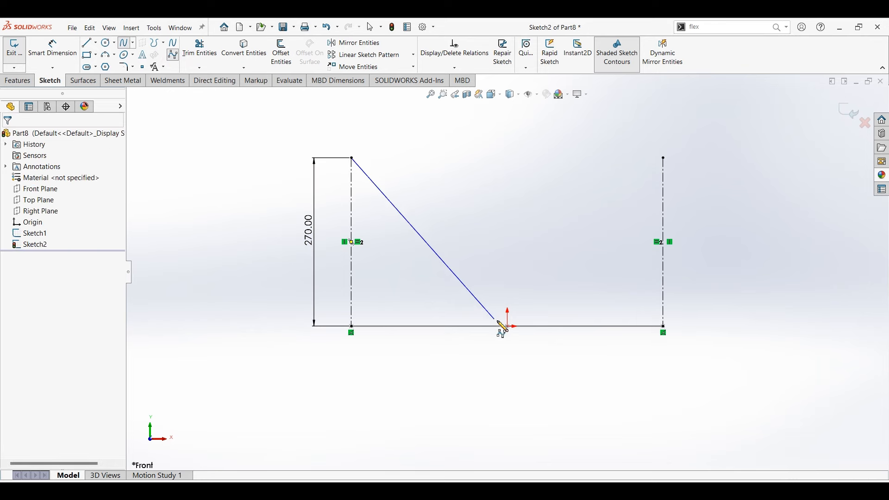
left_click(509, 327)
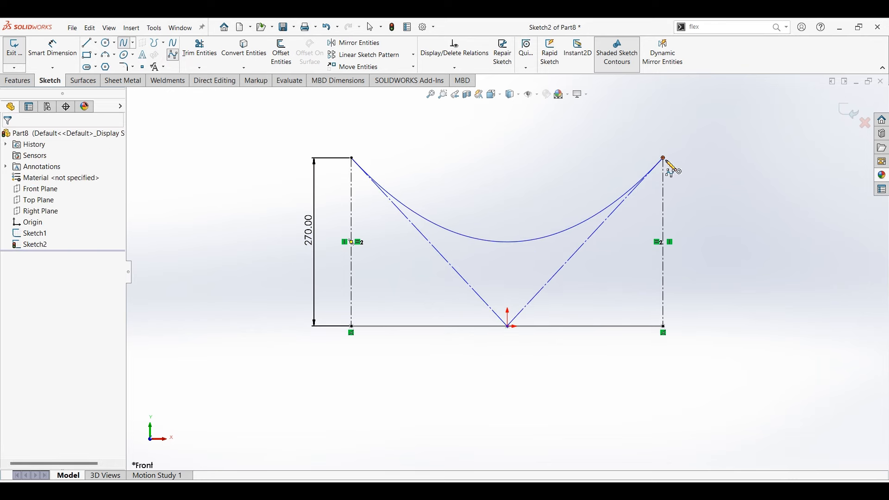
left_click(665, 159)
key("Escape")
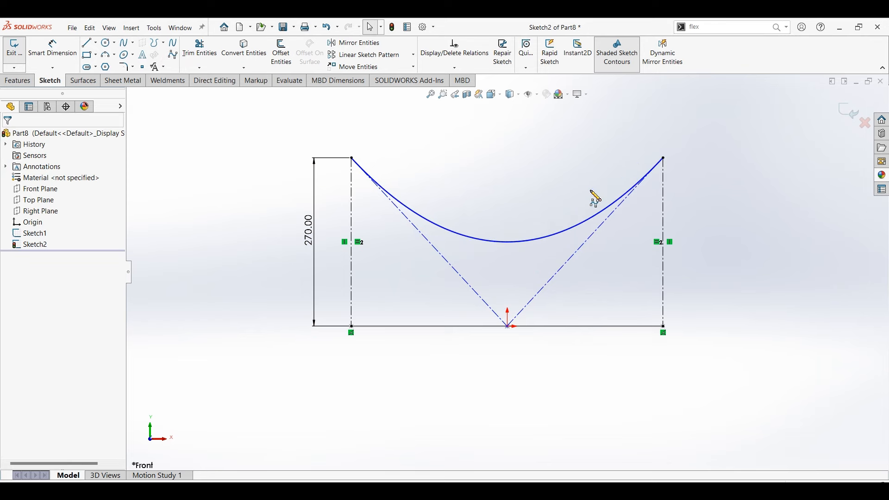
- Make the spline's middle control vertex coincident with the origin and close the sketch
left_click_drag(509, 328, 497, 298)
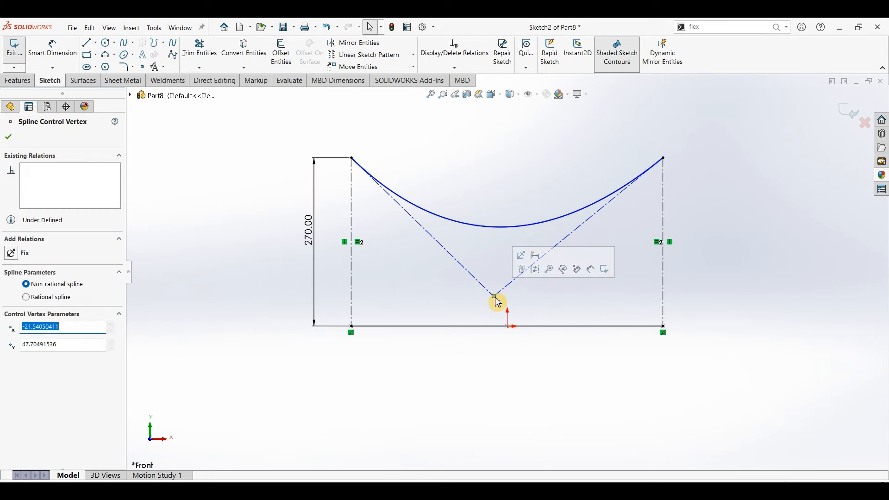
left_click(510, 328, "ctrl")
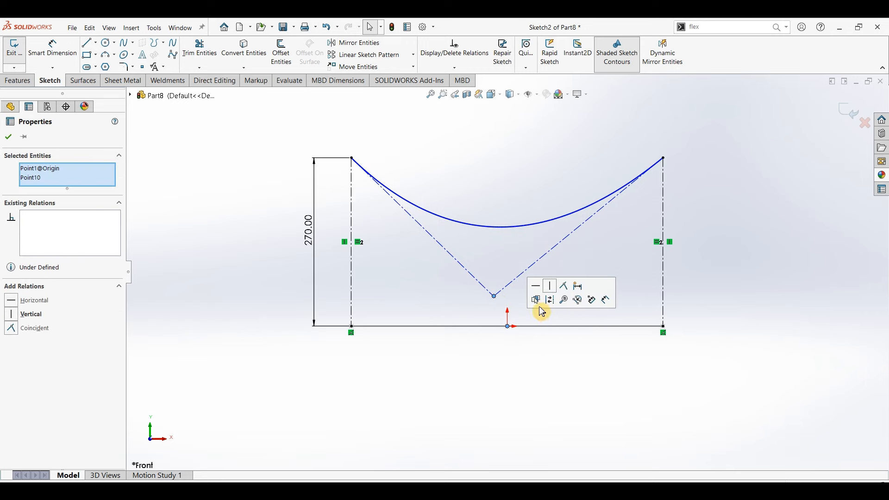
left_click(569, 291)
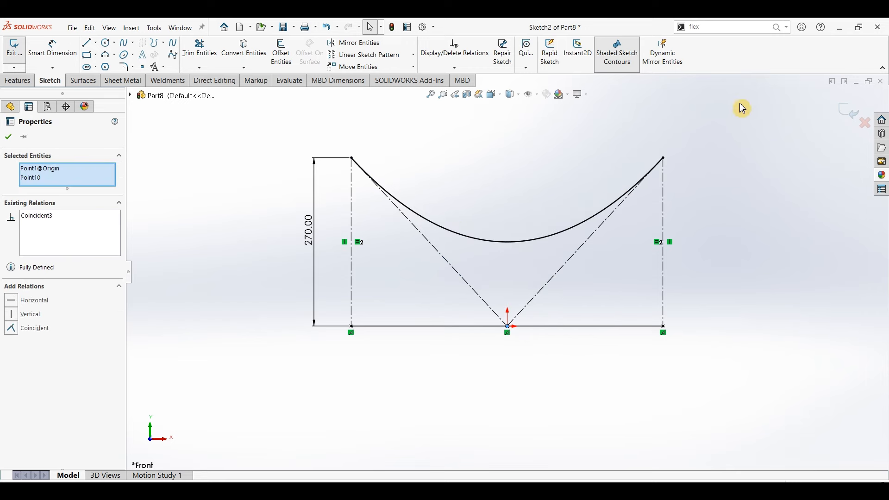
left_click(790, 278)
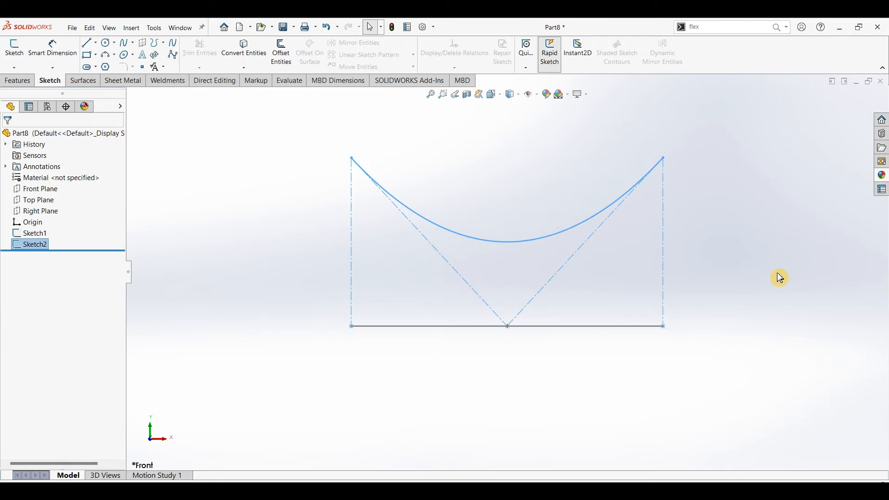
- Create a projected curve with the Sketch on sketch type, combining the spline sketch with the ellipse sketch
key("ctrl+7")
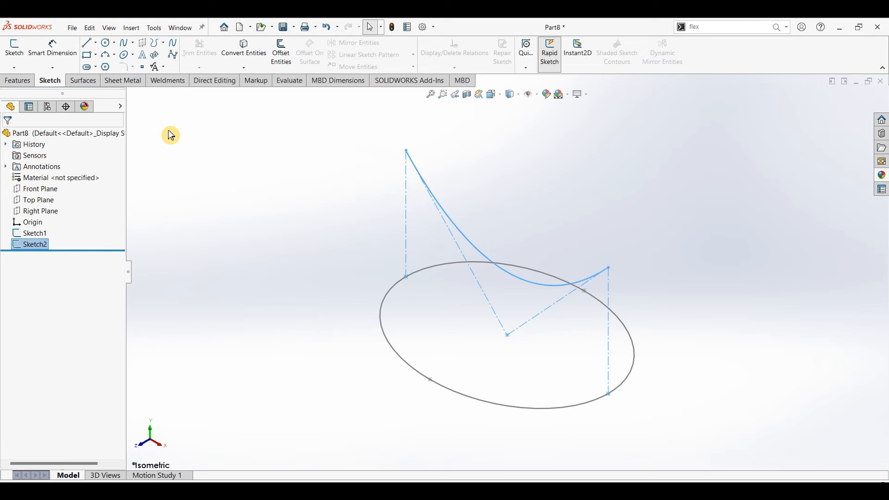
left_click(26, 84)
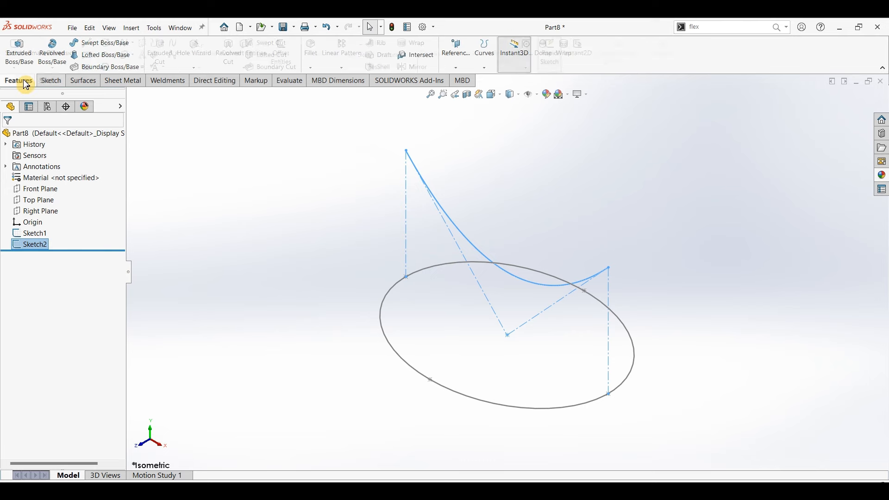
left_click(491, 70)
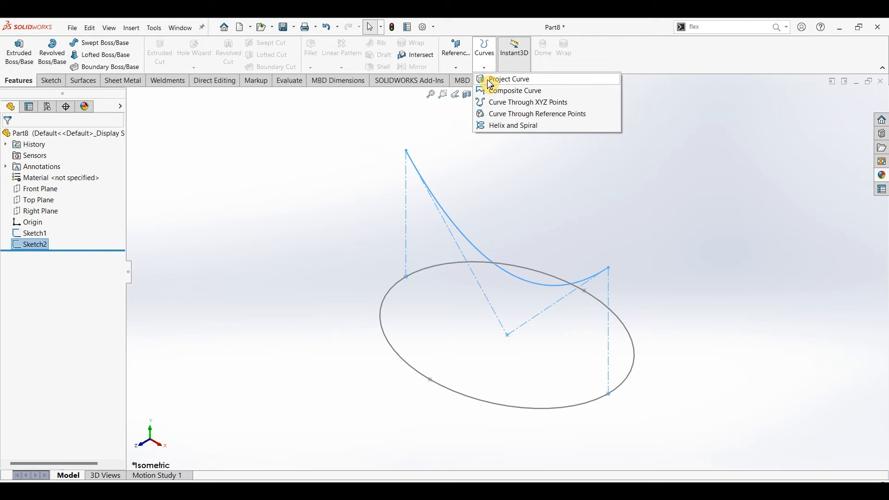
left_click(492, 79)
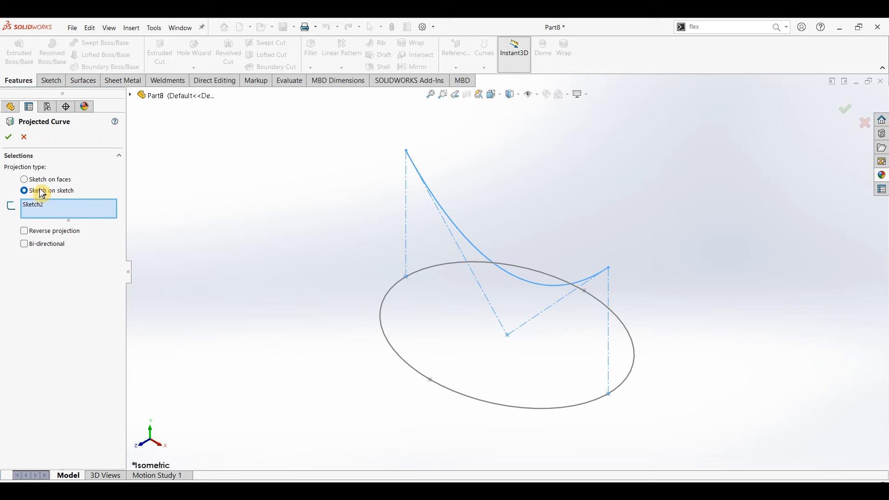
left_click(26, 182)
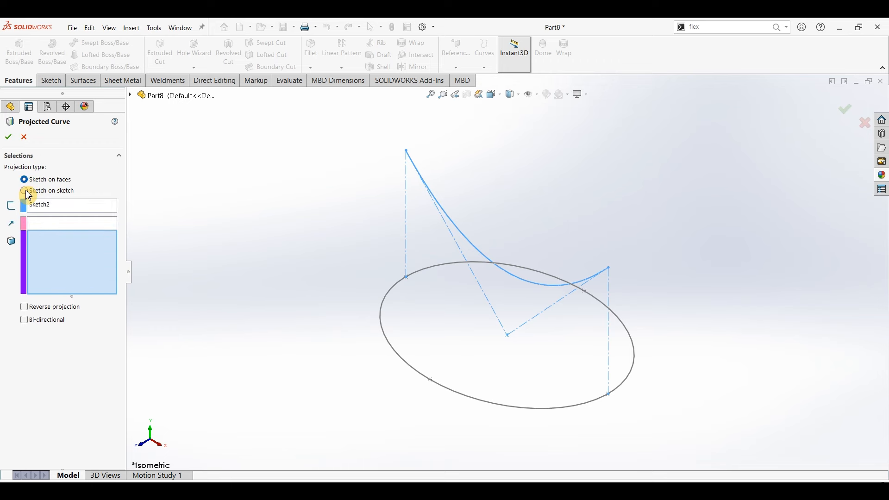
left_click(25, 192)
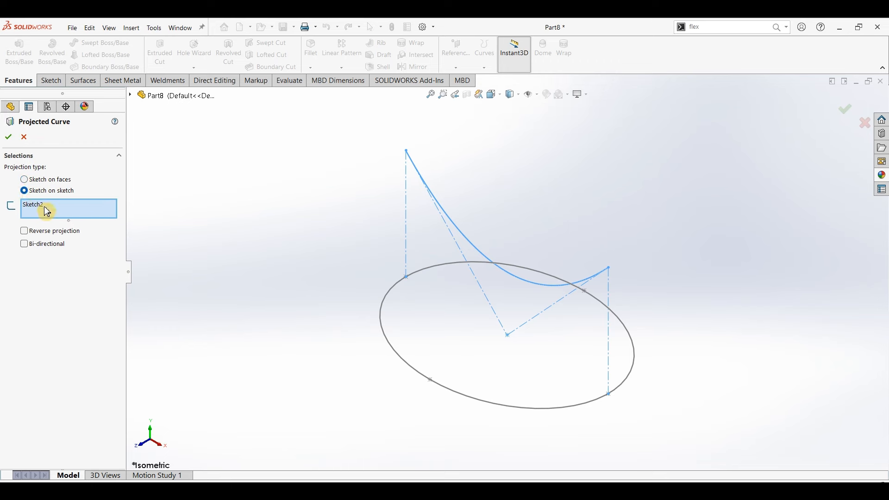
left_click(65, 217)
left_click(414, 271)
left_click(394, 295)
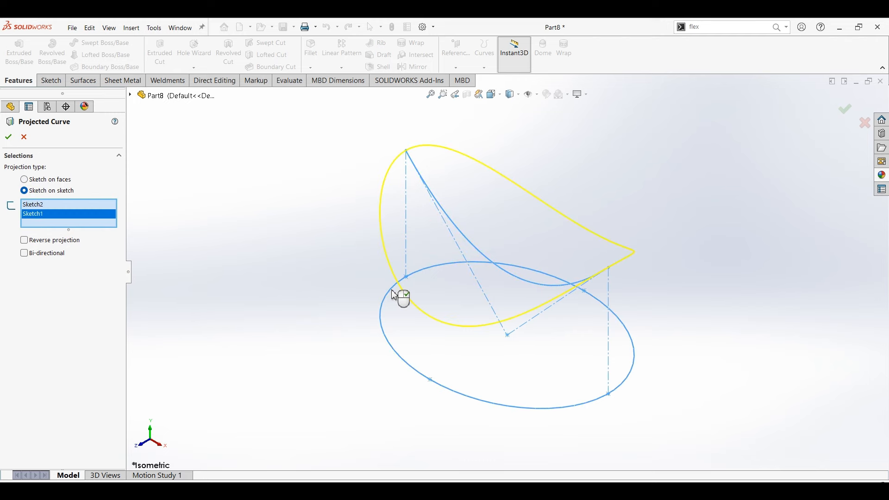
mouse_move(715, 324)
middle_mouse_down()
mouse_move(734, 232)
mouse_move(744, 269)
middle_mouse_up()
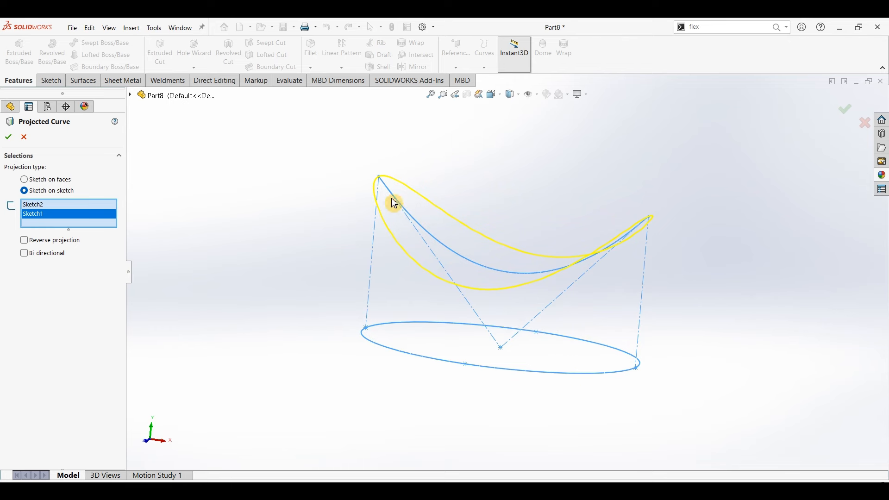
middle_click_drag(571, 200, 575, 232)
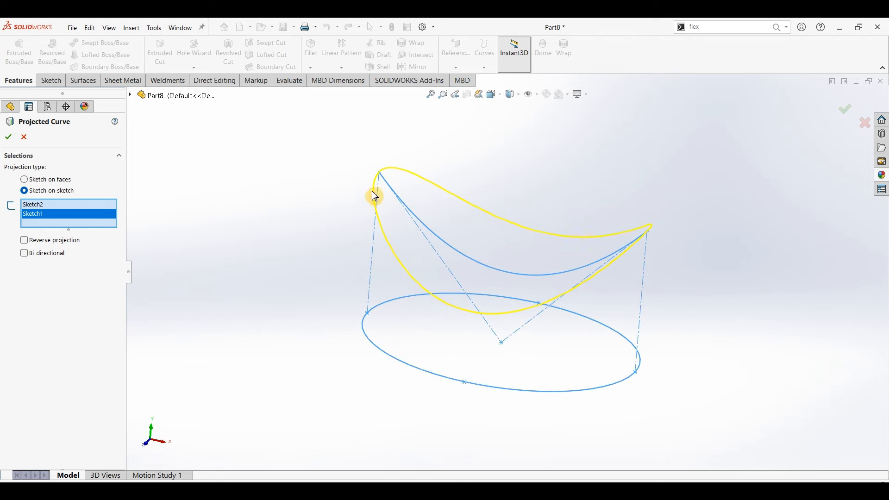
key("Return")
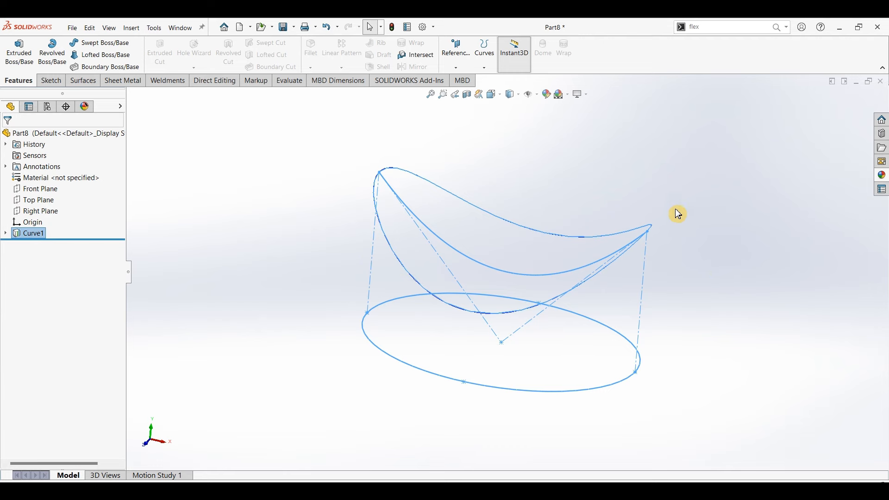
- Create a filled surface bounded by the projected curve with the Contact edge setting
left_click(90, 85)
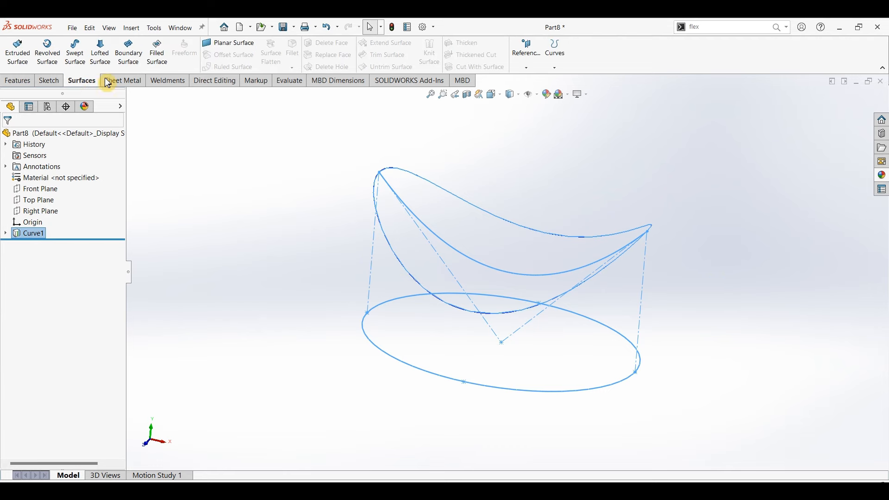
left_click(157, 65)
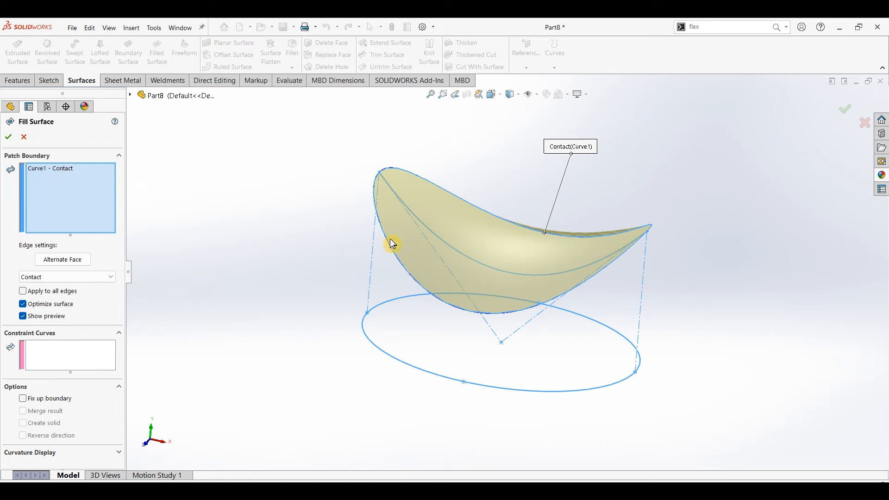
left_click(8, 137)
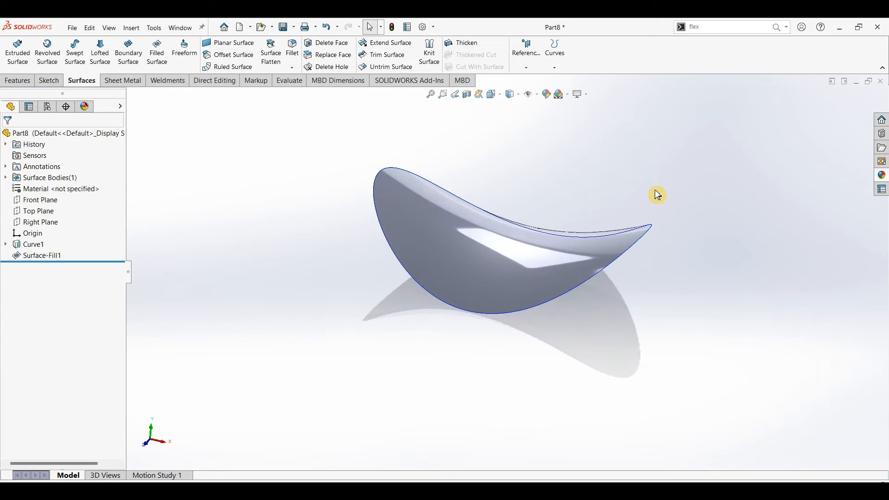
- Apply the sponge appearance from Organic > Miscellaneous to the part and set the scene to Plain White
mouse_move(658, 195)
middle_mouse_down()
mouse_move(623, 187)
mouse_move(645, 182)
mouse_move(655, 209)
middle_mouse_up()
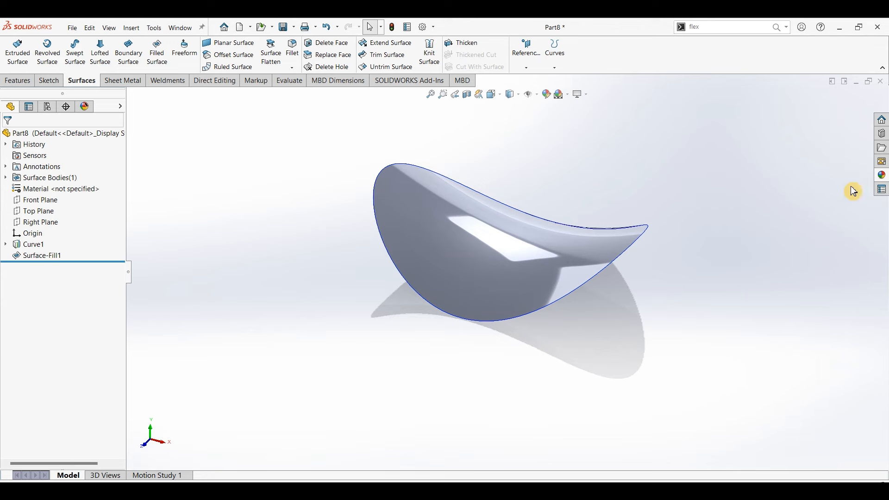
left_click(884, 182)
left_click(803, 122)
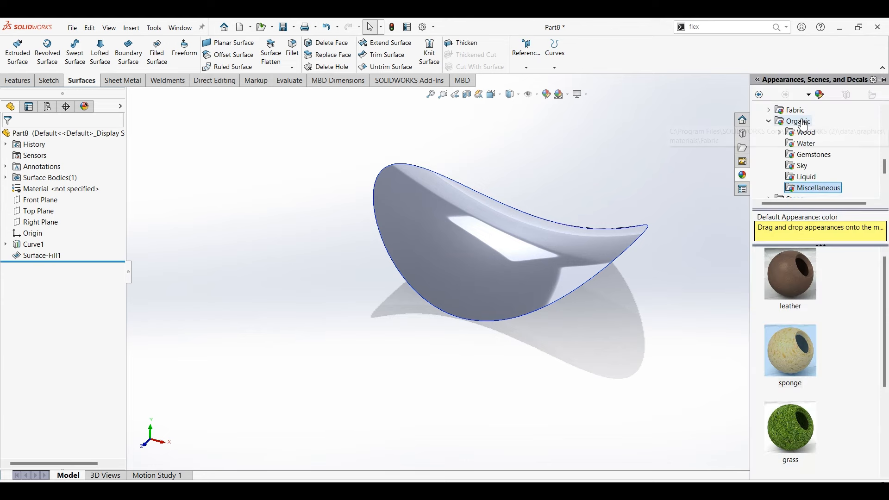
left_click(811, 188)
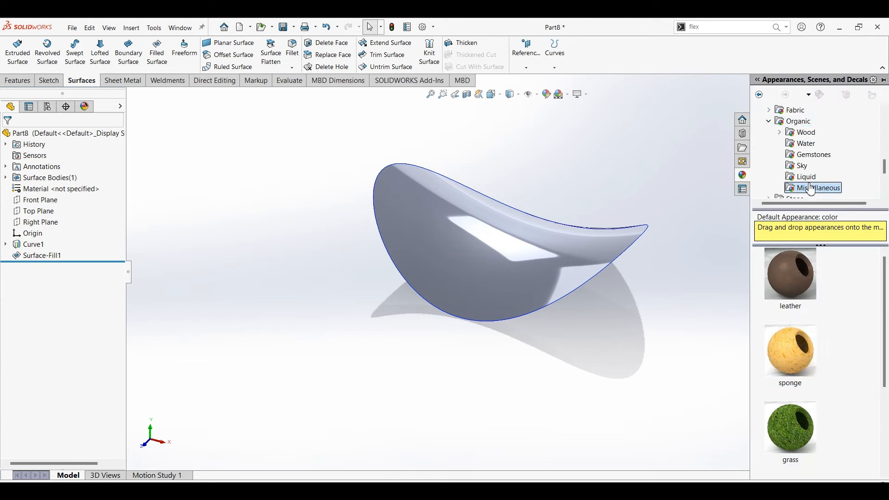
left_click(799, 364)
double_click(799, 364)
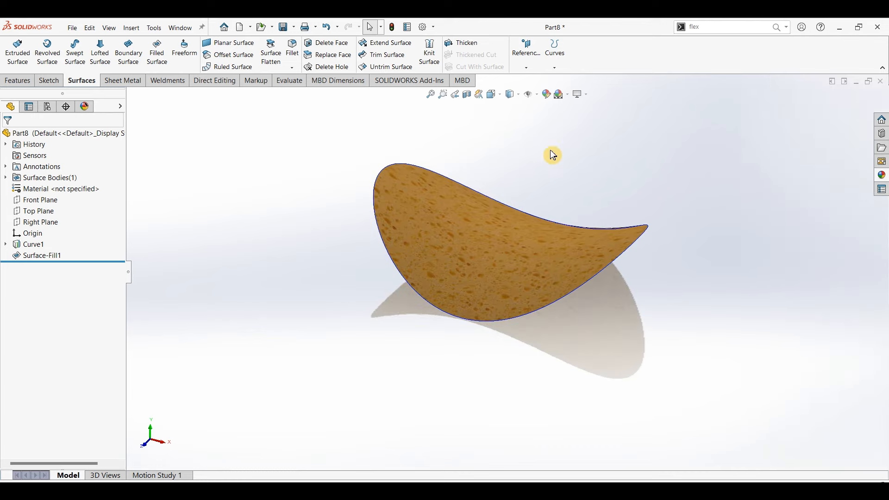
left_click(579, 94)
left_click(574, 119)
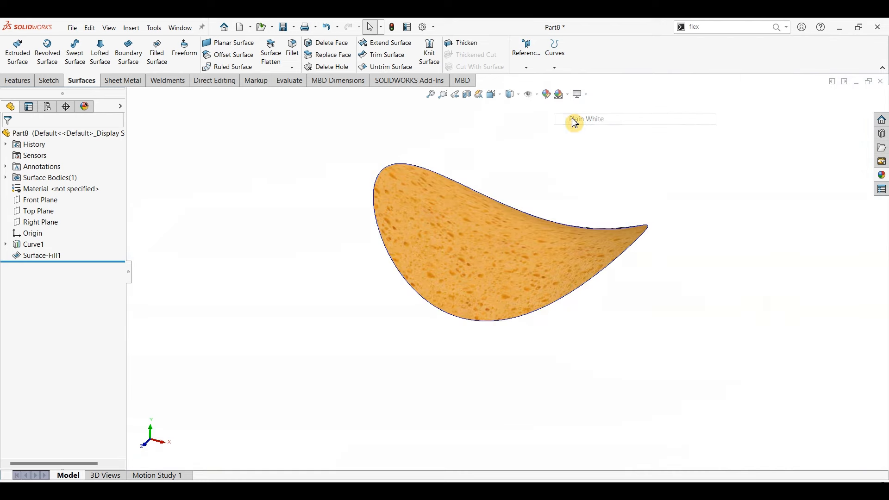
- Hide the projected curve around the edge of the chip surface
mouse_move(661, 292)
middle_mouse_down()
mouse_move(631, 290)
mouse_move(675, 264)
mouse_move(647, 283)
middle_mouse_up()
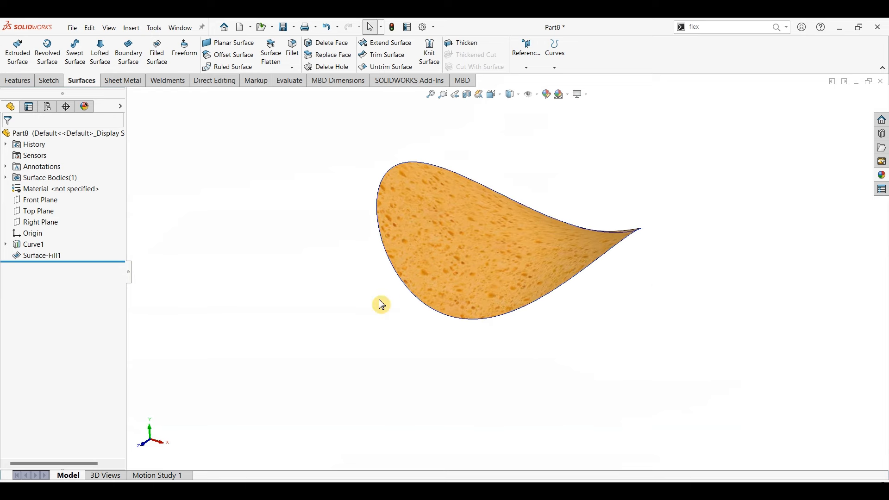
left_click(388, 184)
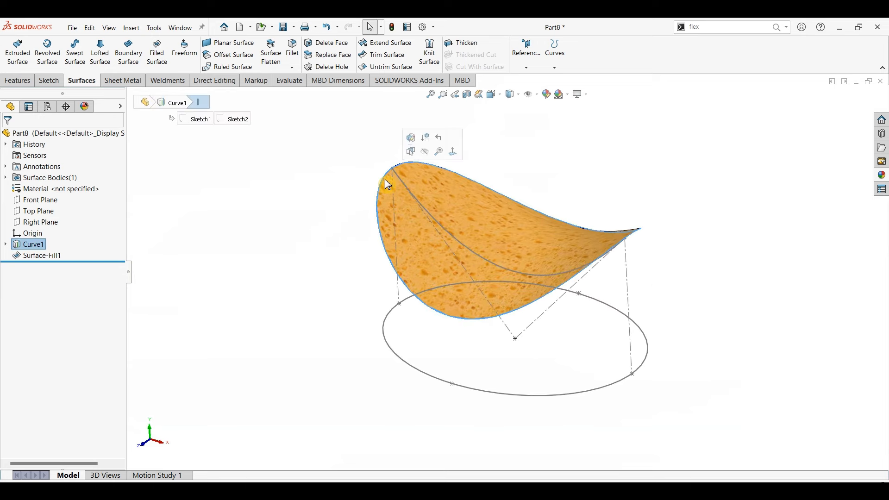
left_click(425, 151)
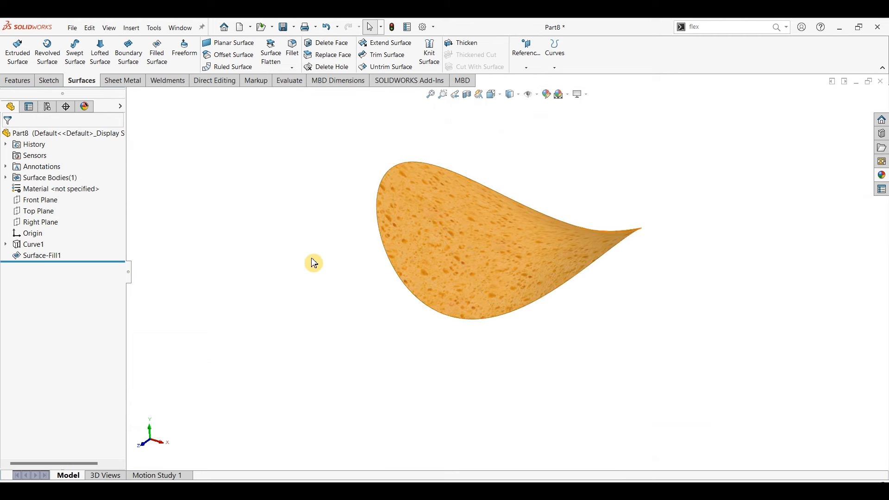
mouse_move(291, 278)
middle_mouse_down()
mouse_move(298, 264)
mouse_move(290, 277)
middle_mouse_up()
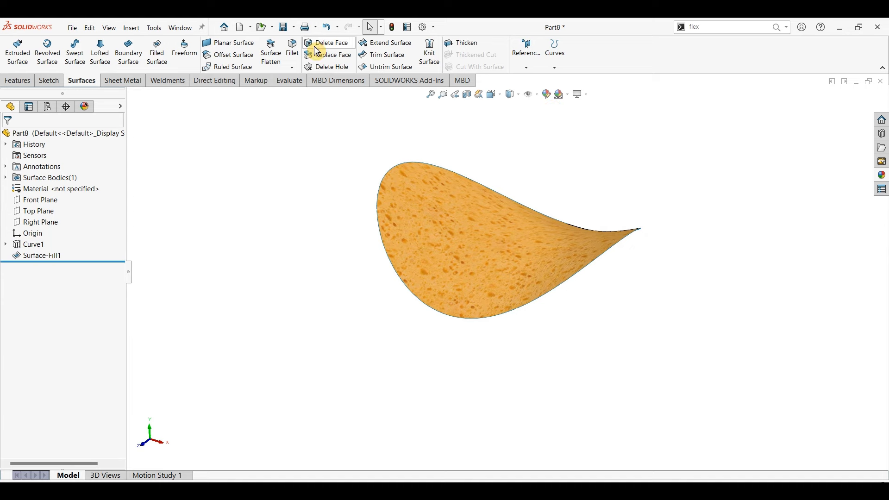
- Apply a Flex feature to the filled chip surface, using Twisting with a 30-degree angle and hard edges
left_click(710, 27)
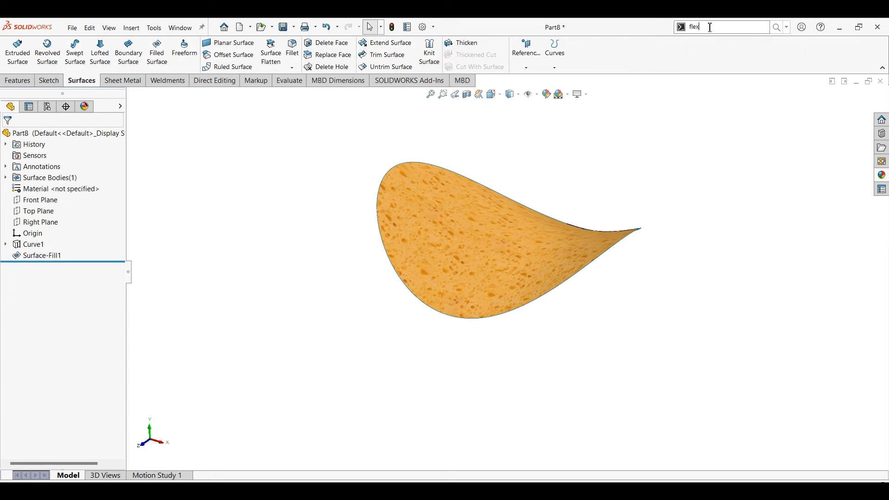
type("flex")
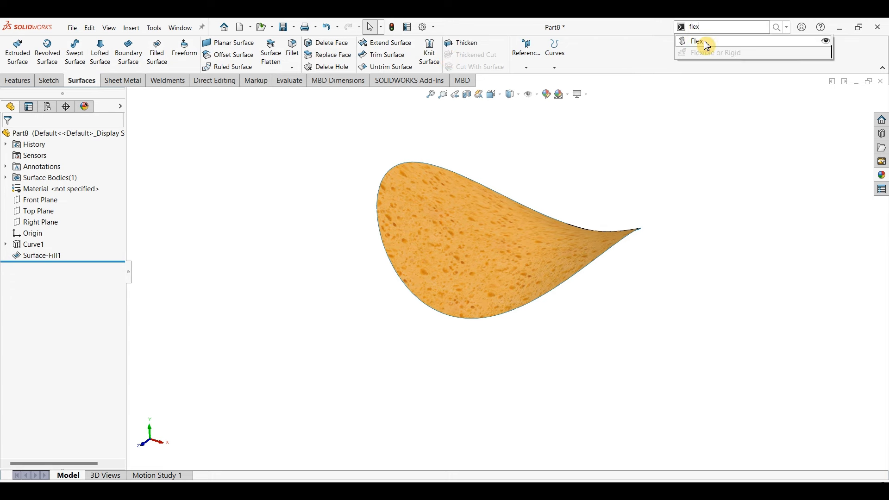
left_click(695, 40)
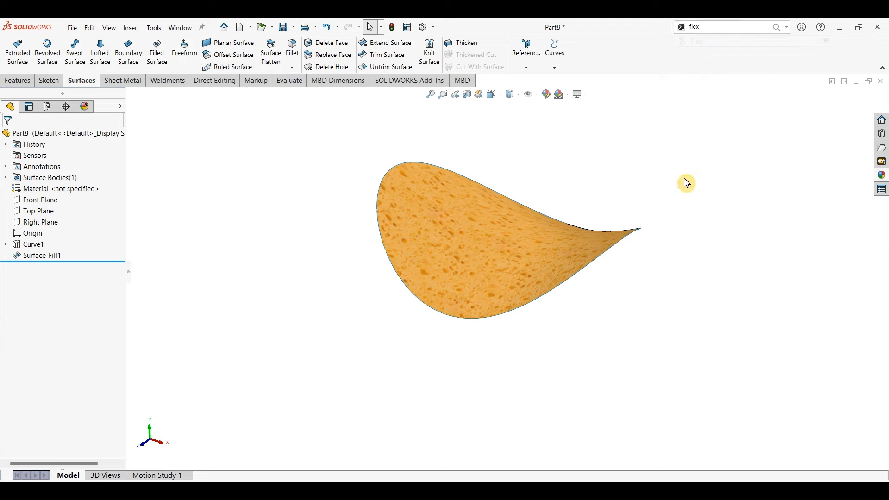
left_click(138, 30)
mouse_move(140, 67)
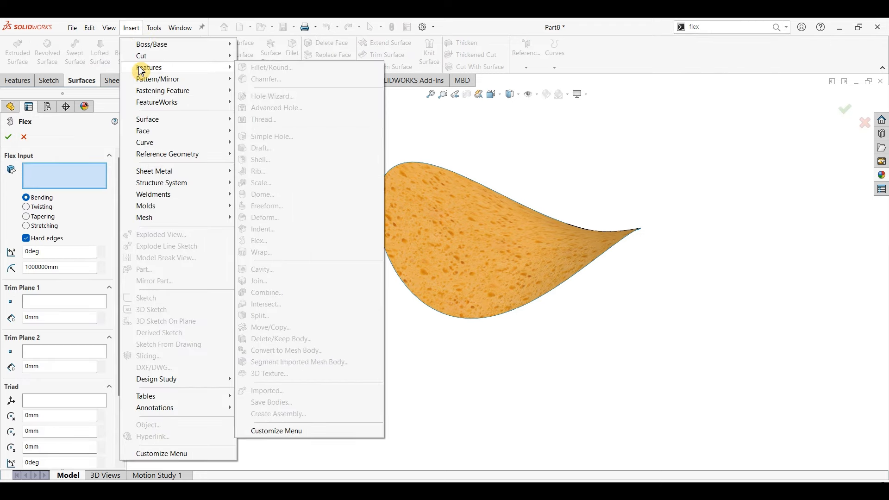
left_click(431, 377)
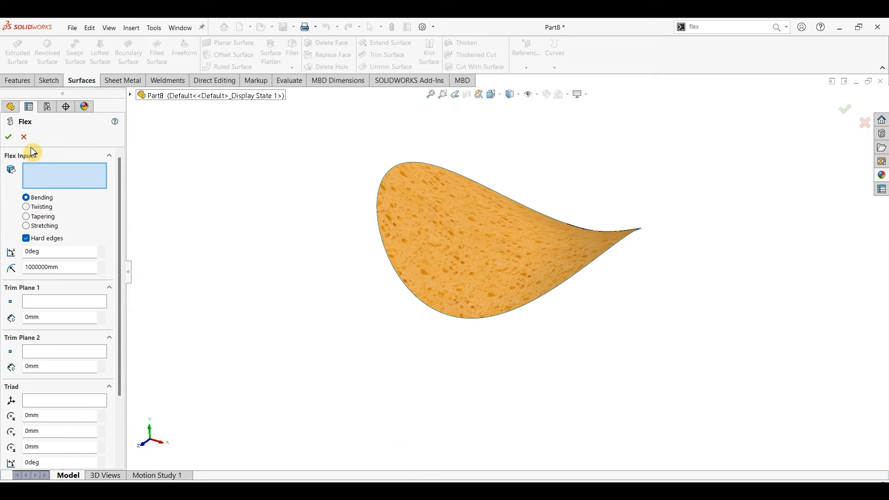
left_click(443, 217)
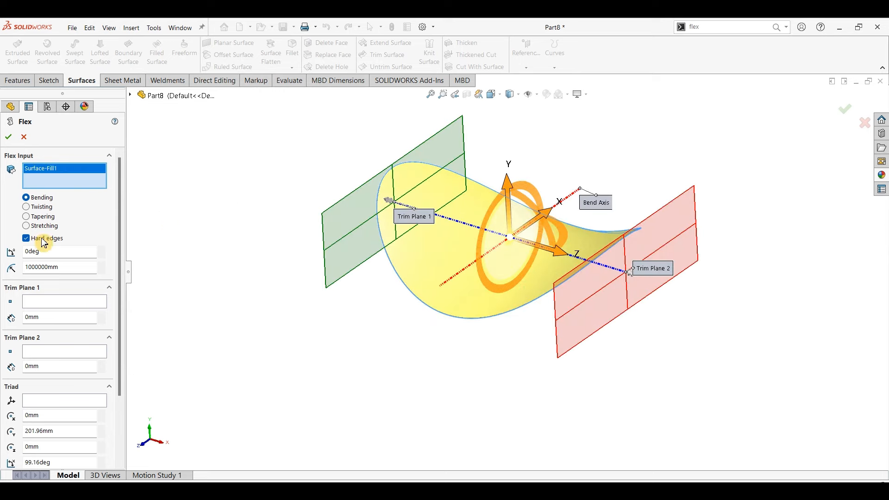
left_click(30, 208)
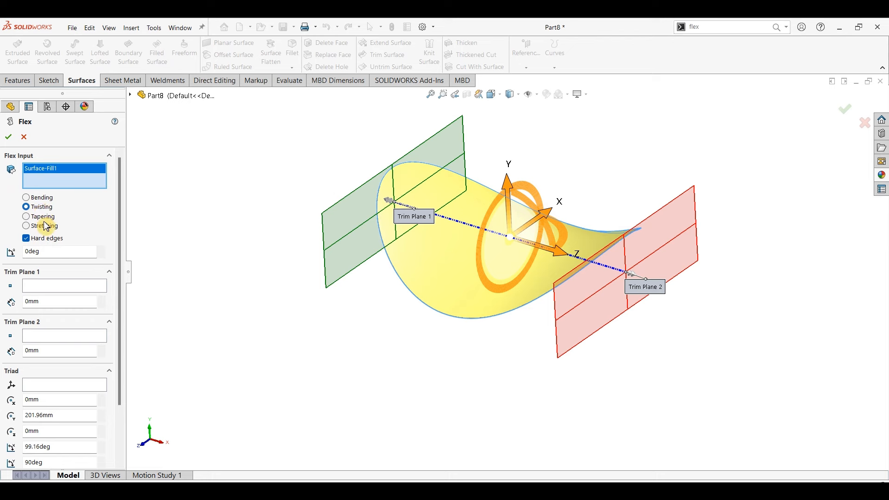
left_click(47, 255)
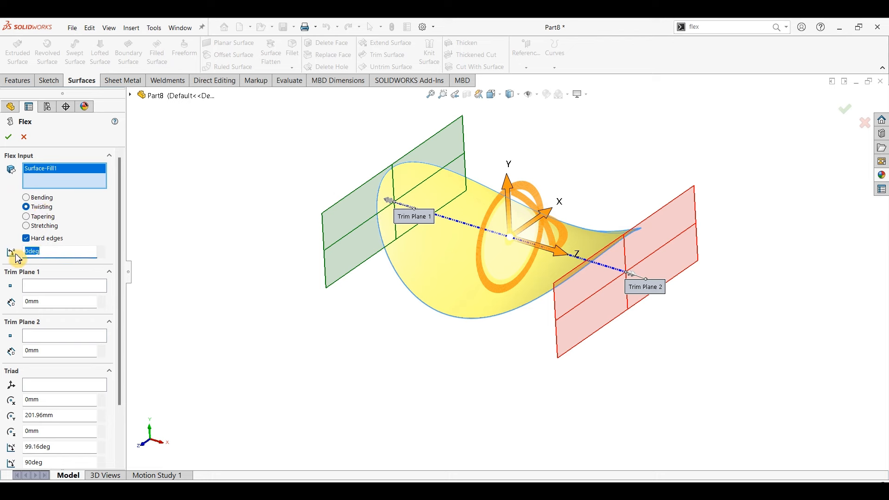
type("30")
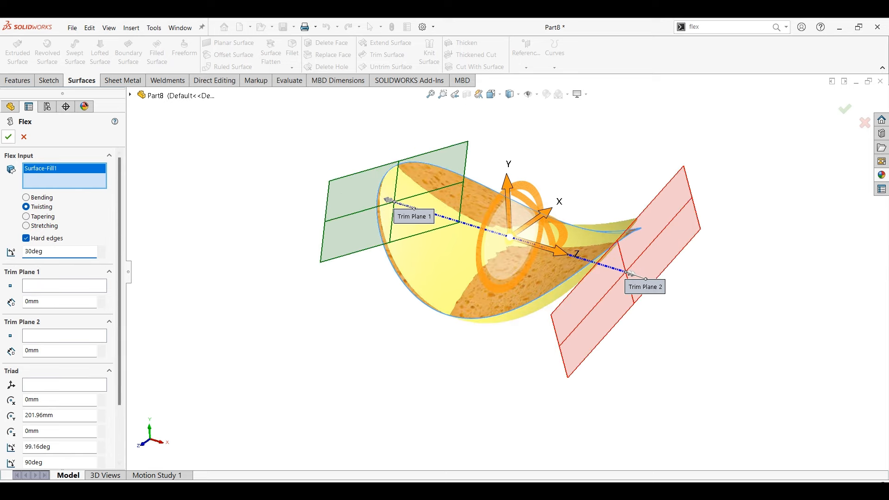
left_click(8, 137)
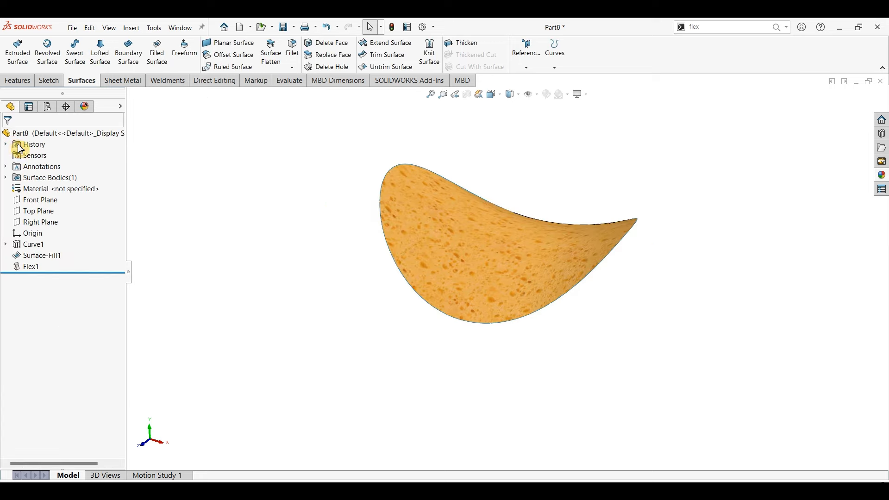
mouse_move(352, 333)
middle_mouse_down()
mouse_move(326, 301)
mouse_move(345, 282)
mouse_move(367, 314)
mouse_move(353, 321)
mouse_move(356, 310)
mouse_move(381, 307)
mouse_move(351, 324)
middle_mouse_up()
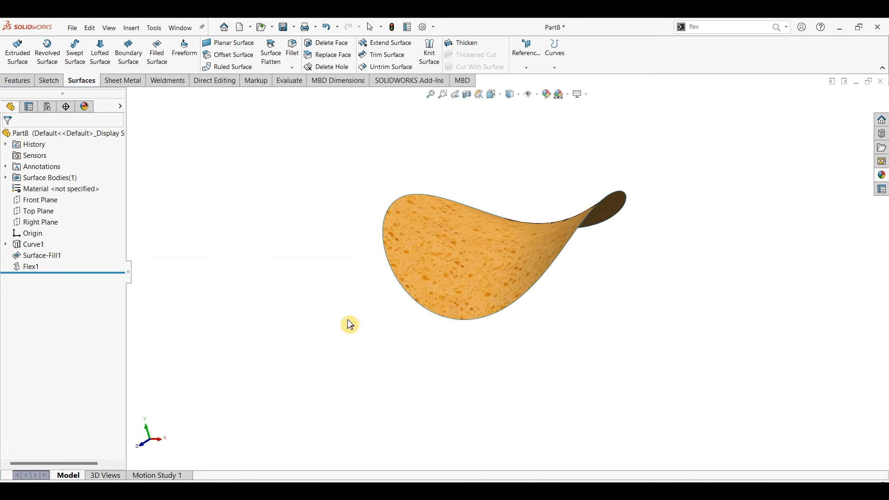